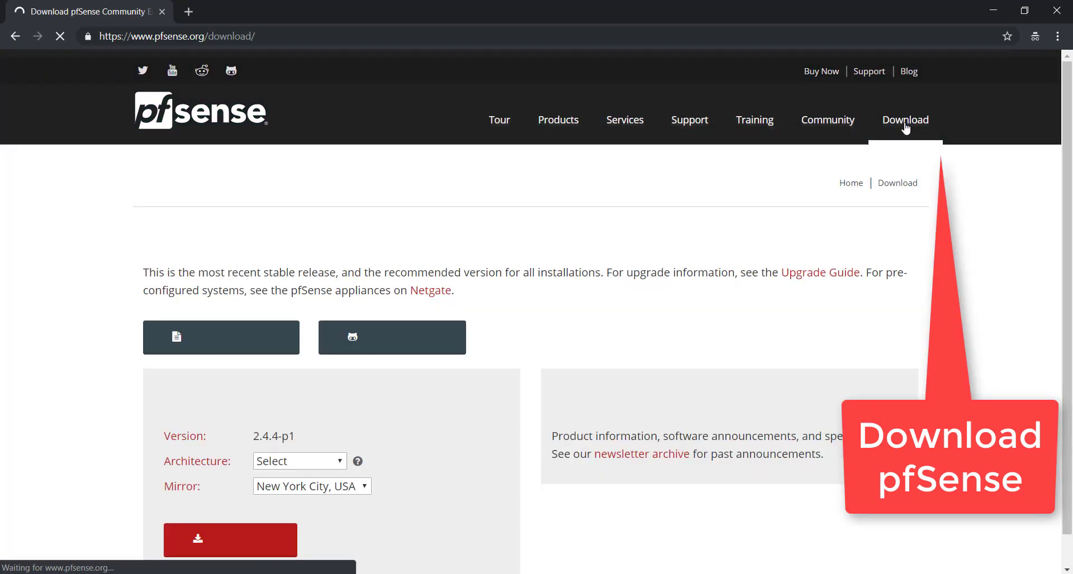
- Download the pfSense 2.4.4-p1 image with AMD64 (64-bit) architecture, CD Image (ISO) Installer and the Singapore mirror
{"action": "scroll", "coordinate": [502, 230], "scroll_direction": "down", "scroll_amount": 3}
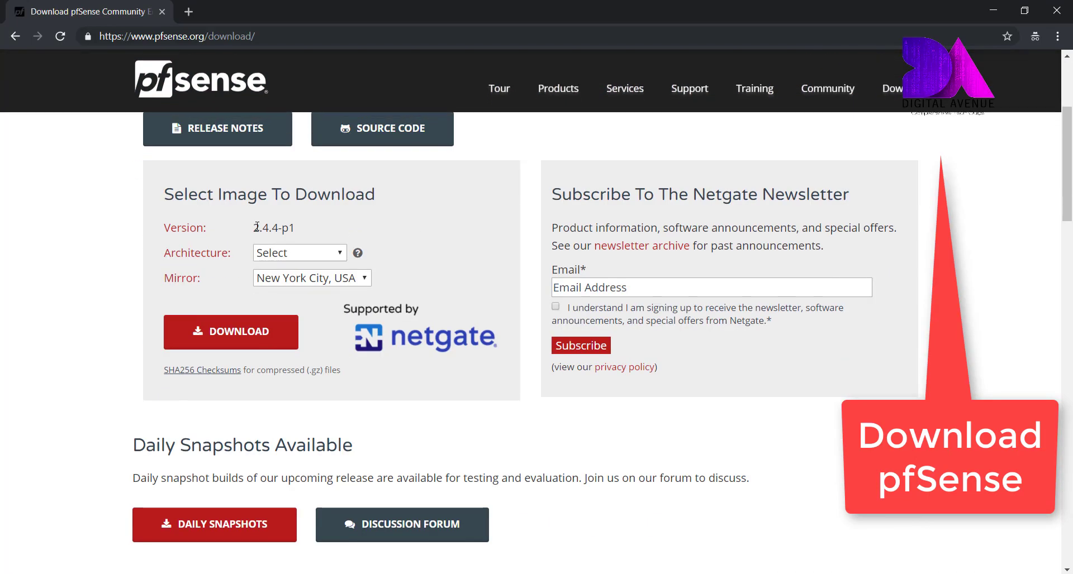
{"action": "left_click_drag", "start_coordinate": [257, 227], "coordinate": [342, 230]}
{"action": "left_click", "coordinate": [334, 254]}
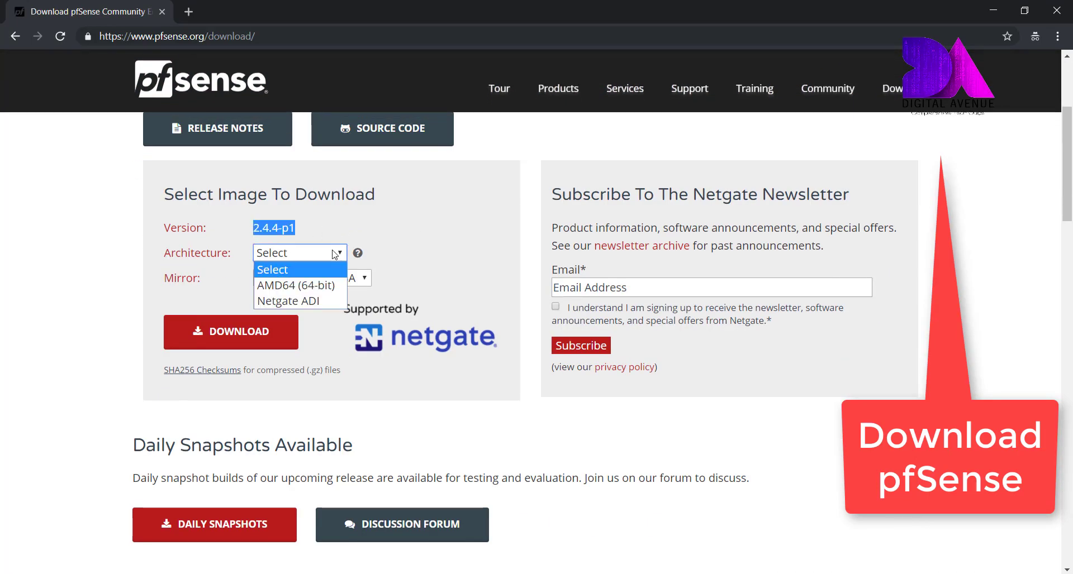
{"action": "left_click", "coordinate": [331, 283]}
{"action": "left_click", "coordinate": [384, 277]}
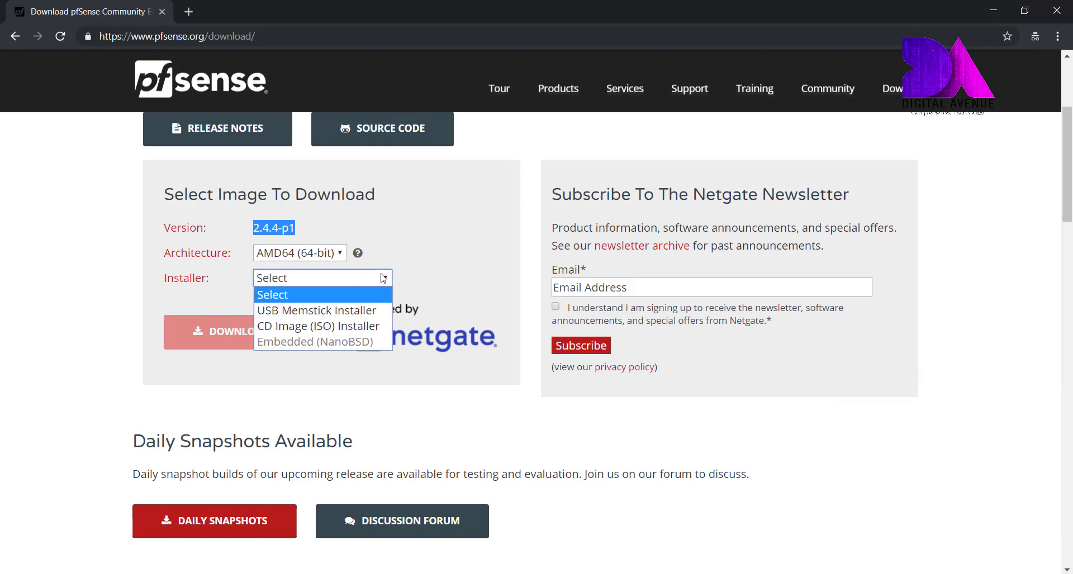
{"action": "left_click", "coordinate": [343, 326]}
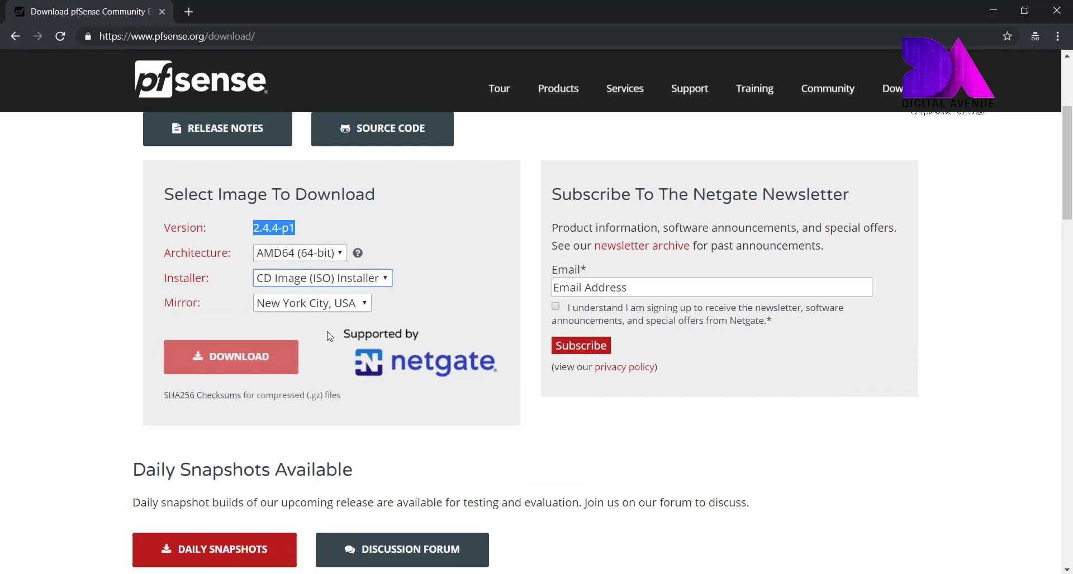
{"action": "left_click", "coordinate": [354, 303]}
{"action": "left_click", "coordinate": [336, 364]}
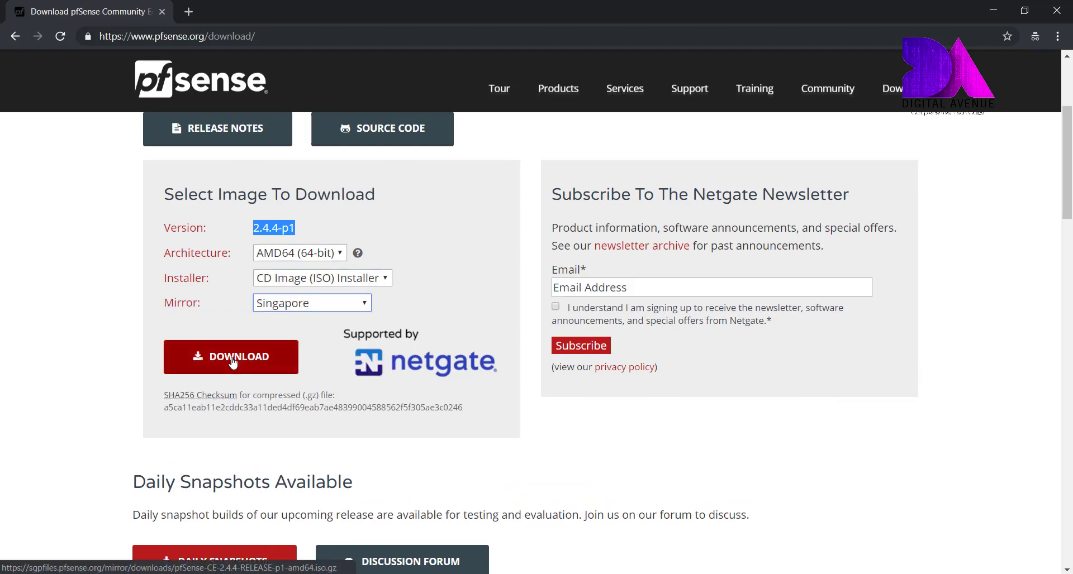
{"action": "left_click", "coordinate": [231, 357]}
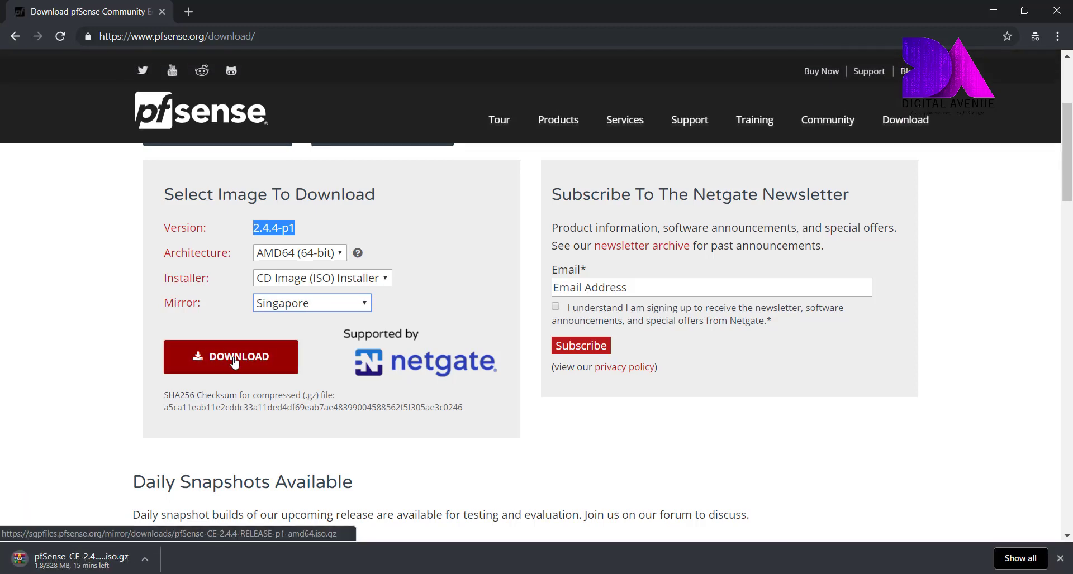
{"action": "left_click", "coordinate": [966, 422]}
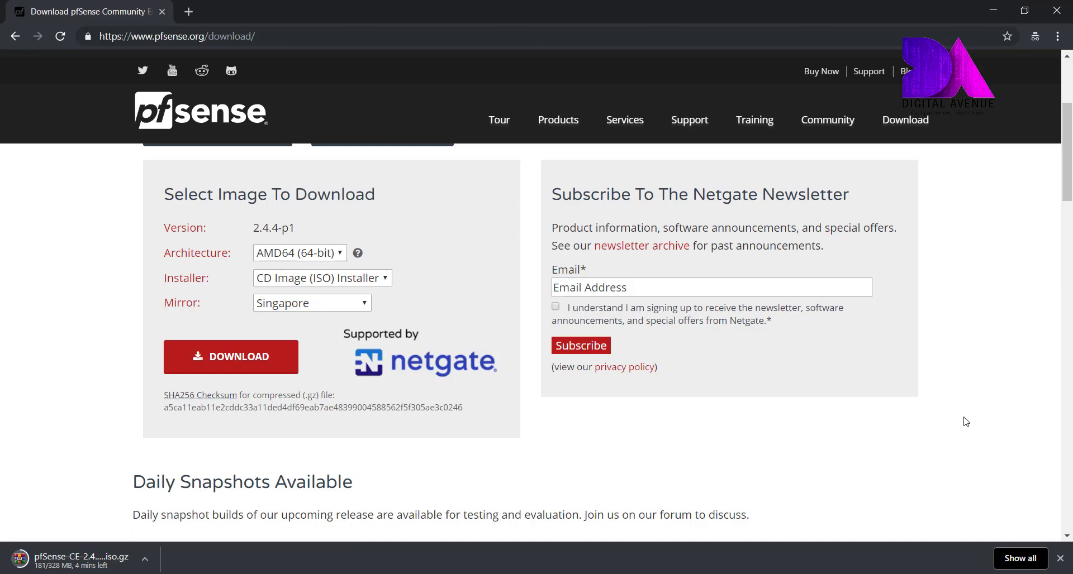
- Extract the downloaded pfSense-CE-2.4.4-RELEASE-p1-amd64.iso archive in E:\ISO and open the extracted folder
{"action": "left_click", "coordinate": [239, 174]}
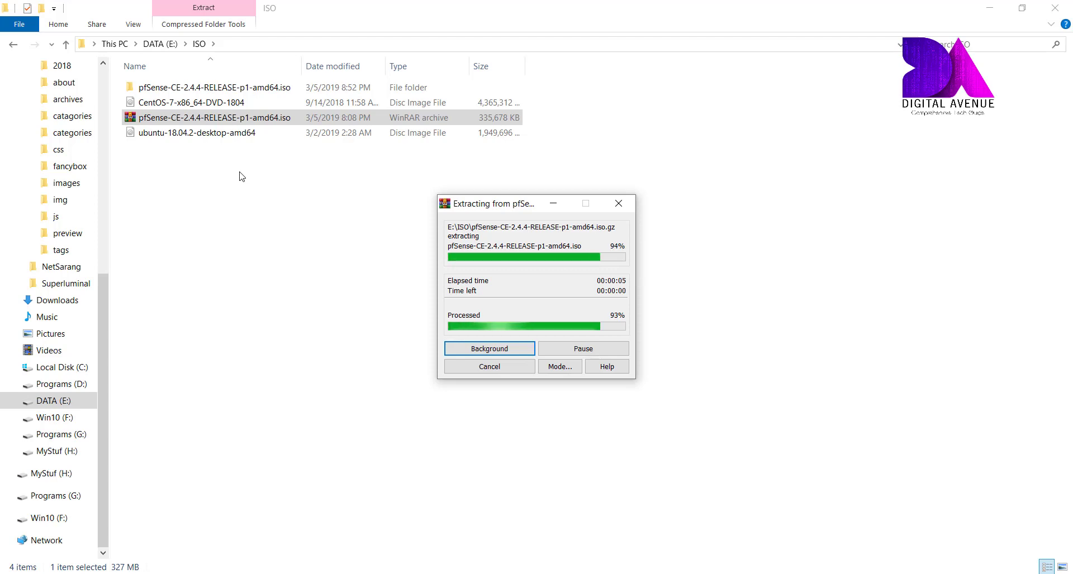
{"action": "double_click", "coordinate": [195, 89]}
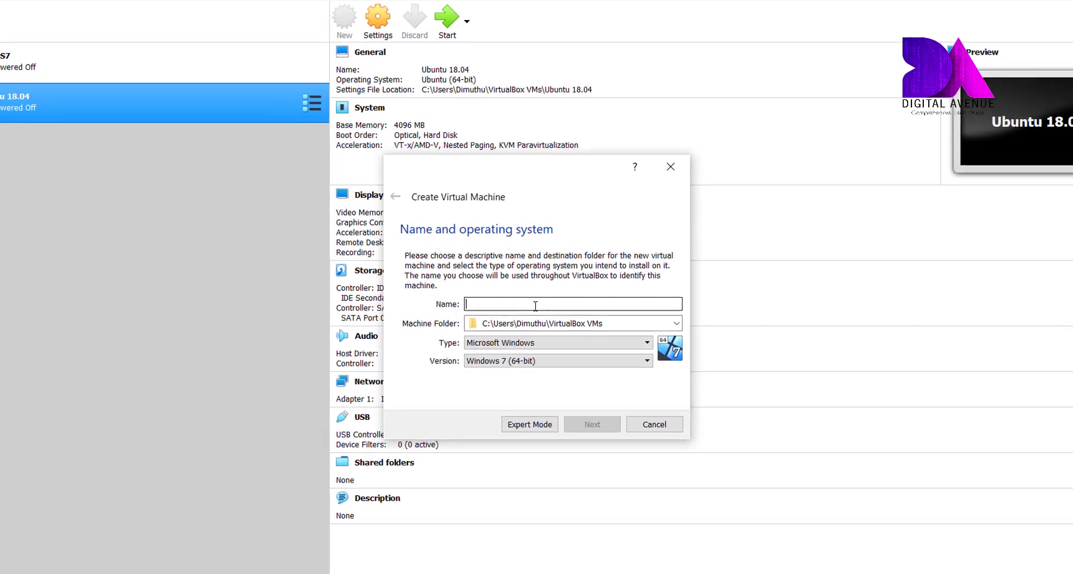
- In VirtualBox, define a new virtual machine named pfsense with type BSD, version FreeBSD (64-bit) and 1024 MB of memory
{"action": "type", "text": "pfsense"}
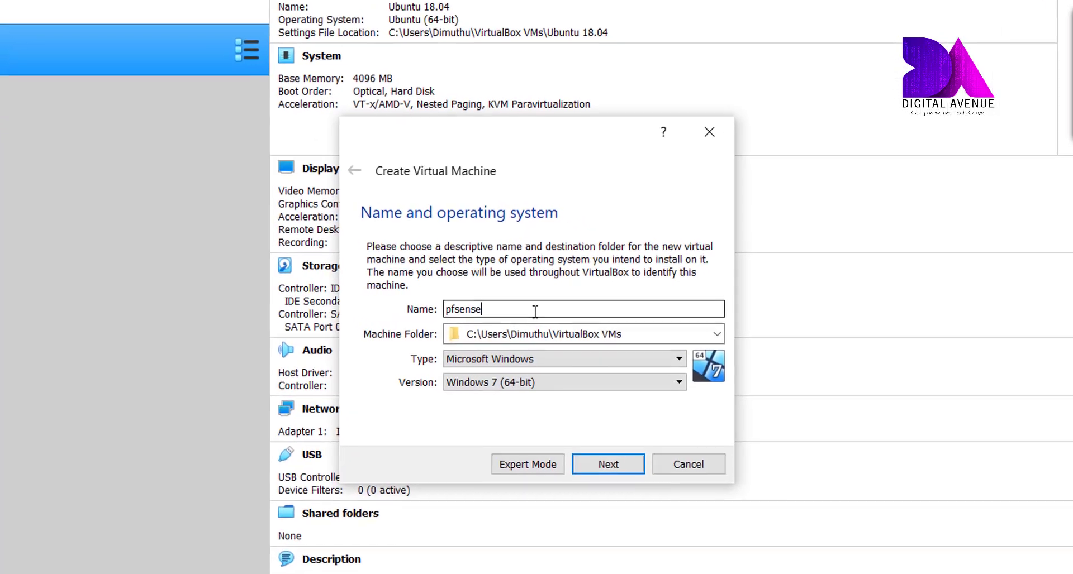
{"action": "left_click", "coordinate": [542, 364]}
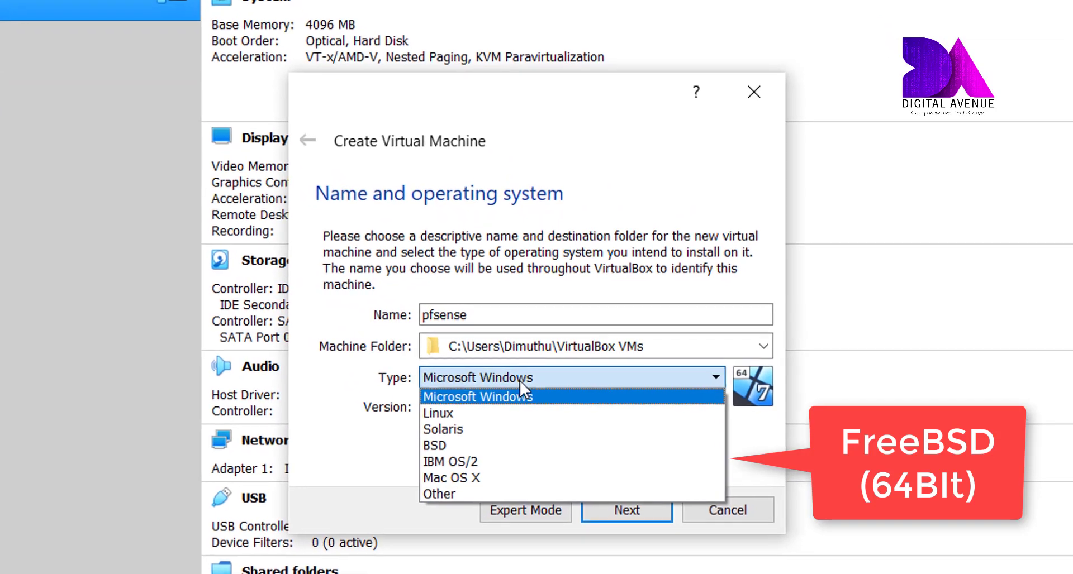
{"action": "left_click", "coordinate": [517, 452]}
{"action": "left_click", "coordinate": [511, 411]}
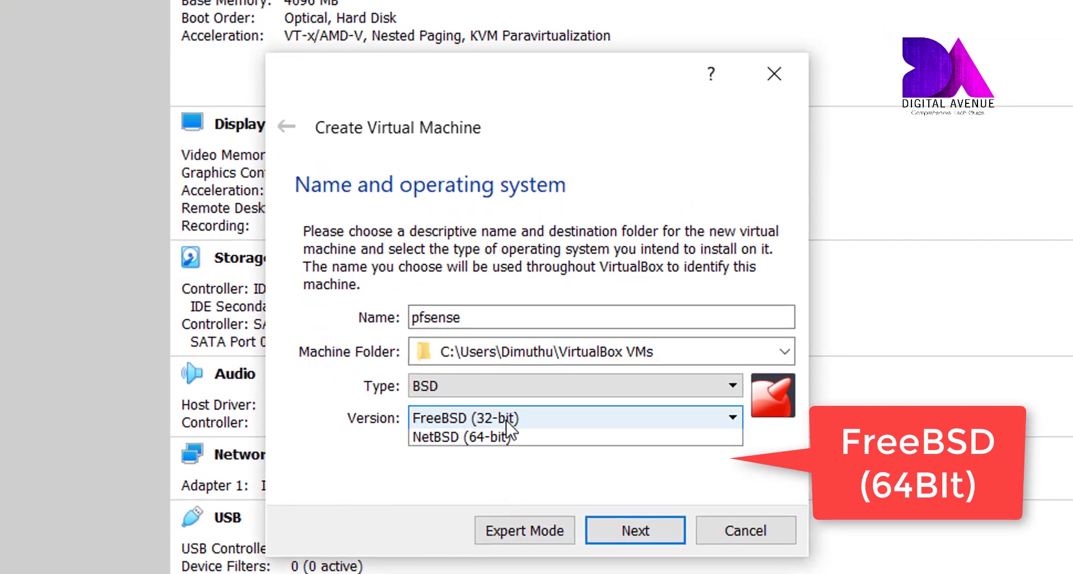
{"action": "left_click", "coordinate": [510, 458]}
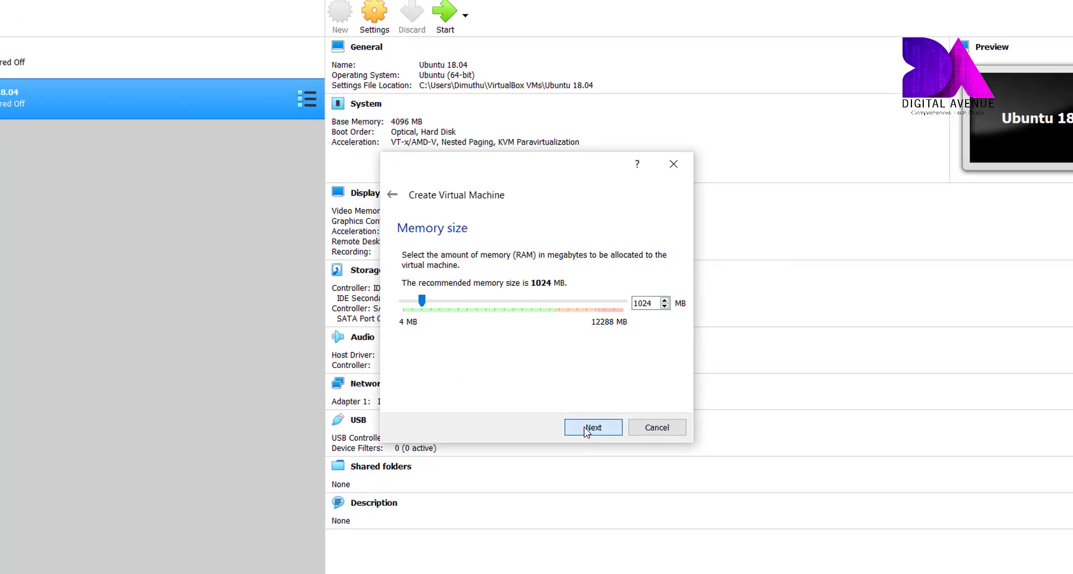
{"action": "left_click_drag", "start_coordinate": [668, 306], "coordinate": [646, 305]}
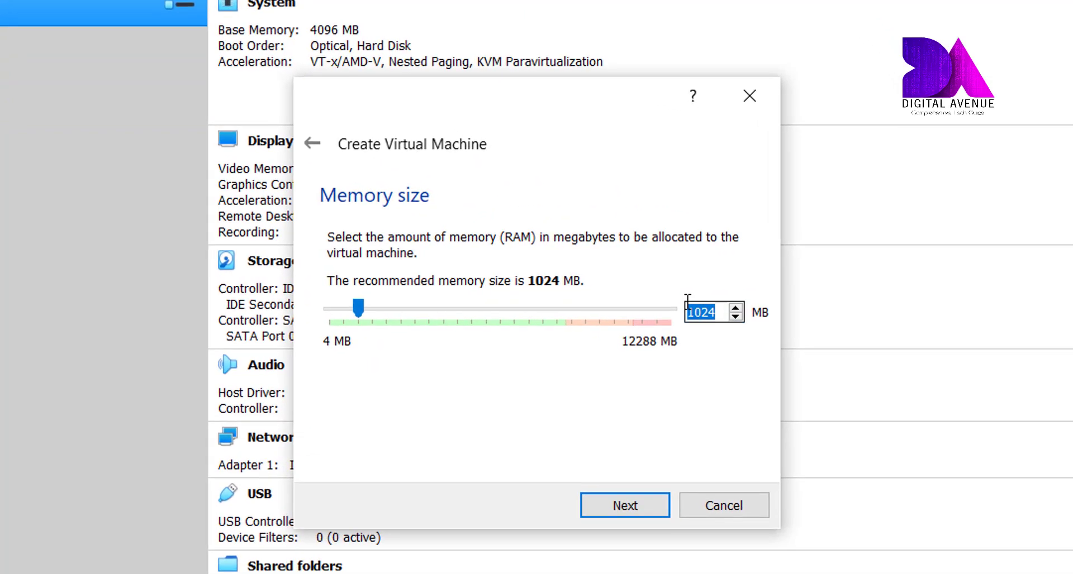
{"action": "left_click", "coordinate": [609, 515]}
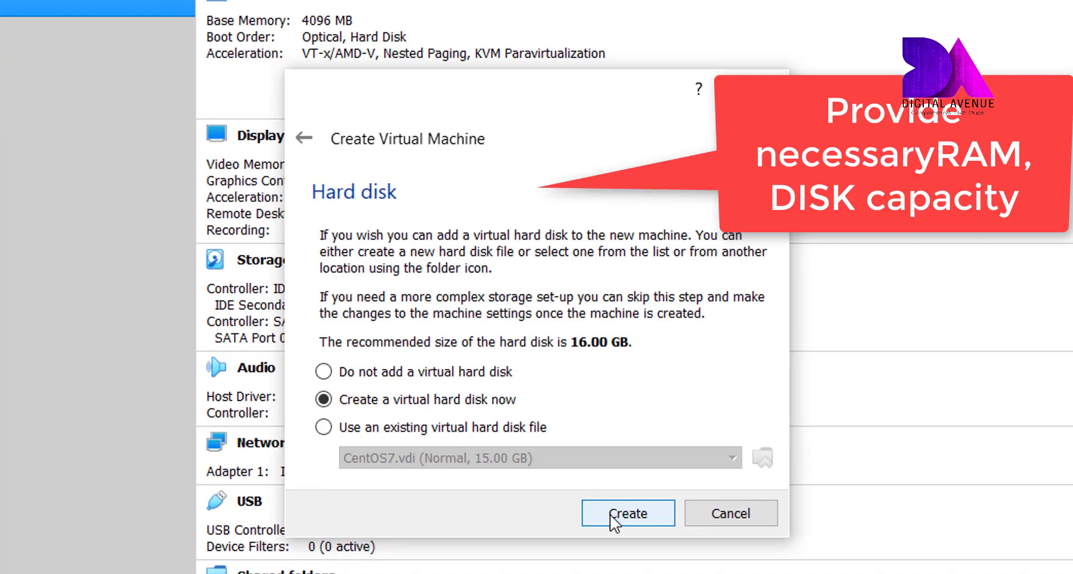
- Create a dynamically allocated VDI virtual hard disk of 5.00 GB for the pfsense machine
{"action": "left_click", "coordinate": [609, 515]}
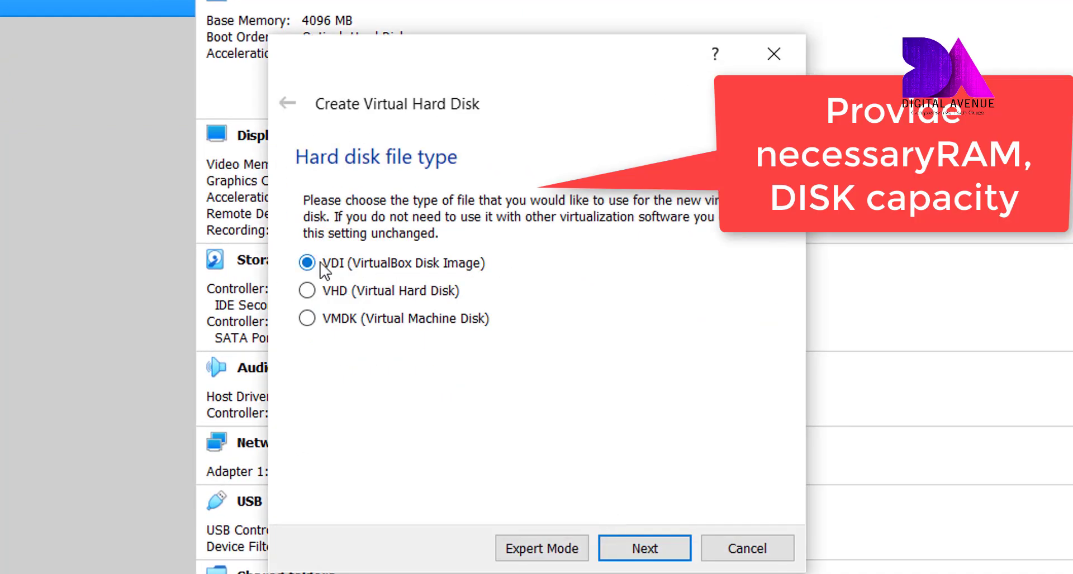
{"action": "left_click", "coordinate": [637, 552]}
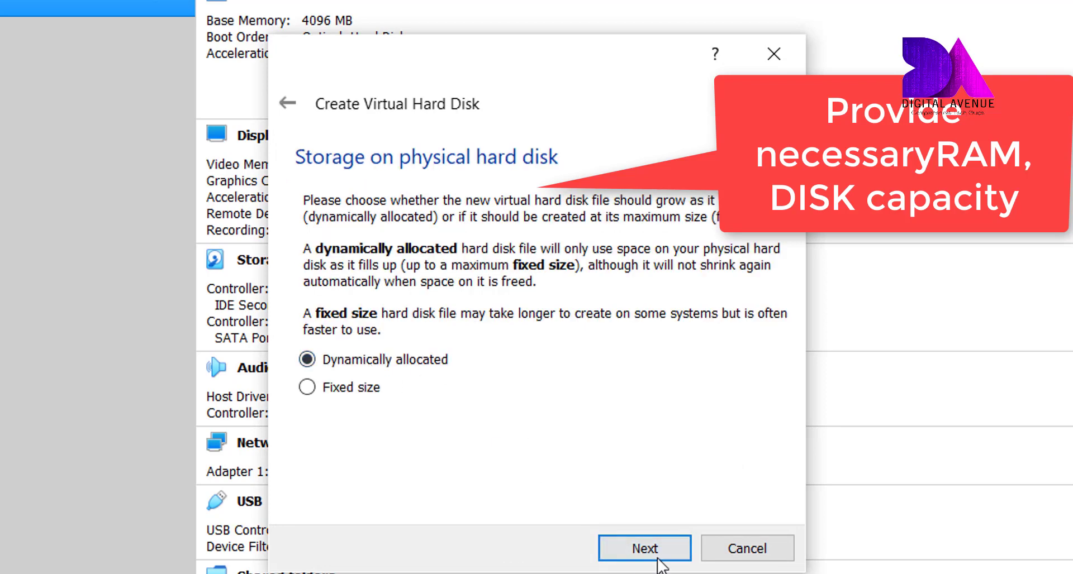
{"action": "left_click", "coordinate": [658, 559]}
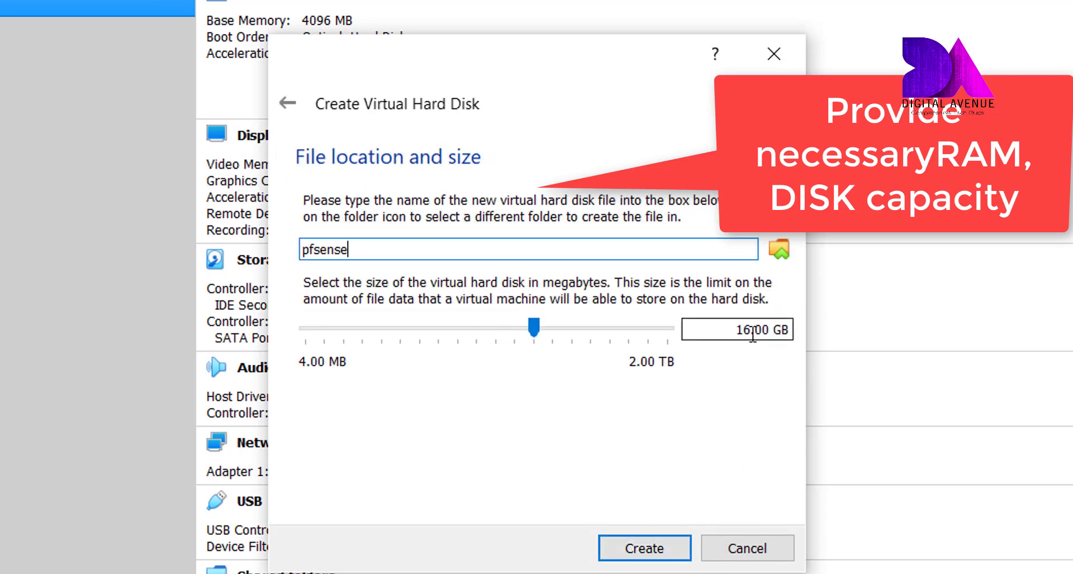
{"action": "left_click_drag", "start_coordinate": [755, 330], "coordinate": [807, 331]}
{"action": "type", "text": "5"}
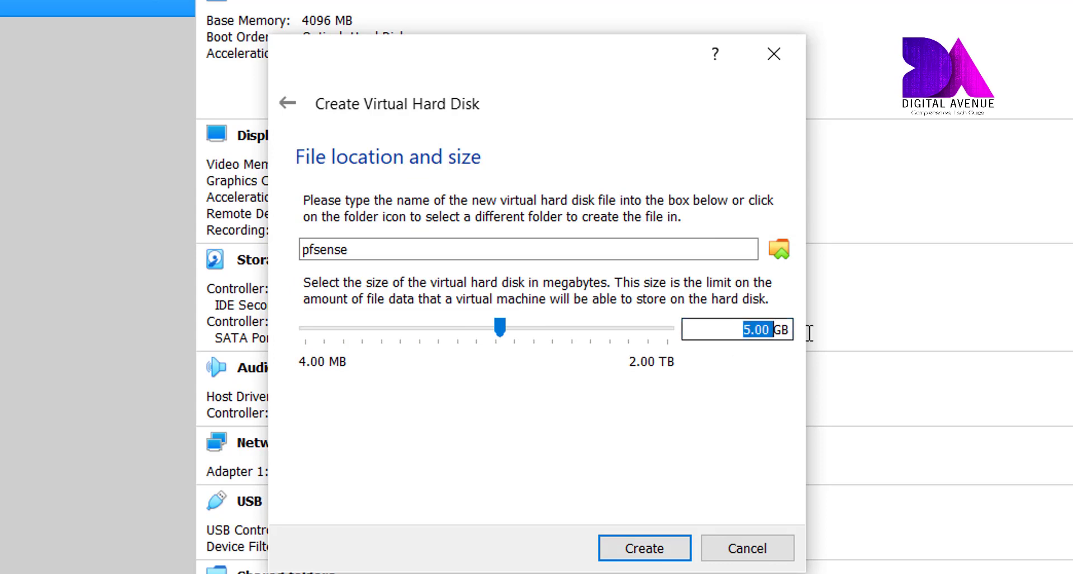
{"action": "left_click", "coordinate": [647, 551]}
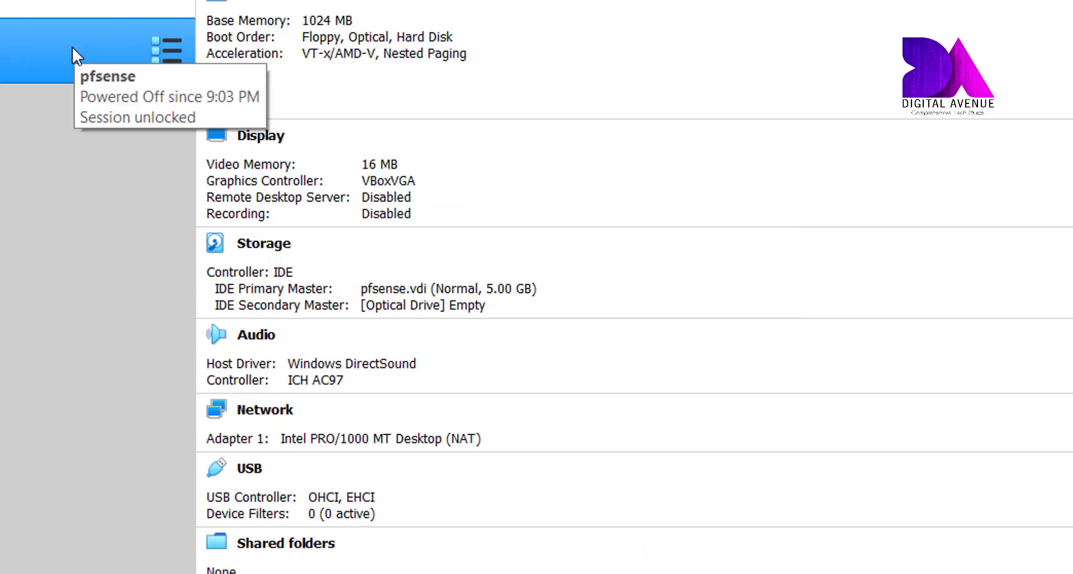
- In the pfsense machine's system settings, move Floppy below Hard Disk in the boot order and disable it
{"action": "right_click", "coordinate": [72, 47]}
{"action": "left_click", "coordinate": [116, 72]}
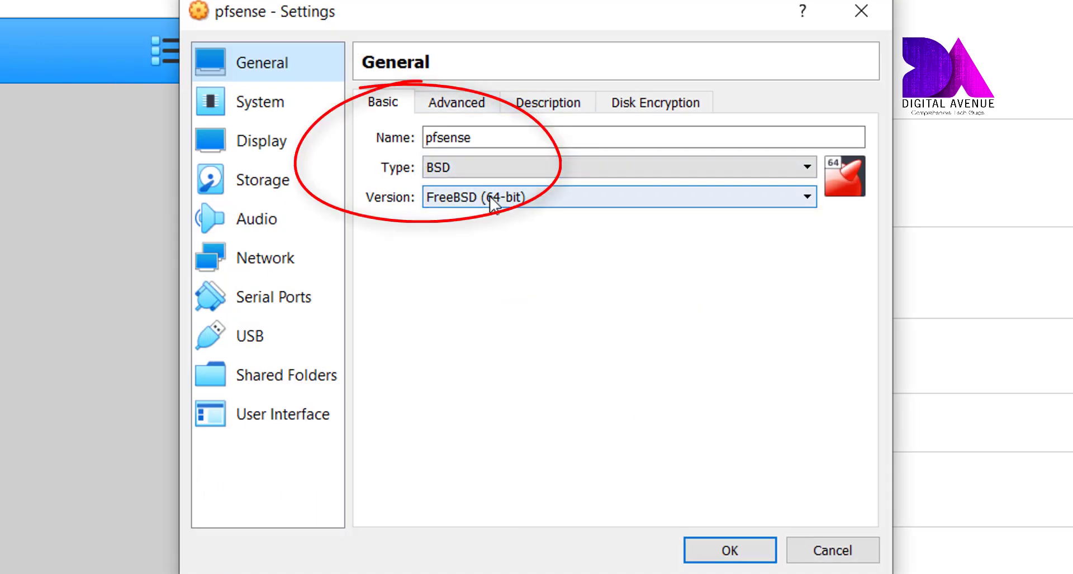
{"action": "left_click", "coordinate": [296, 112]}
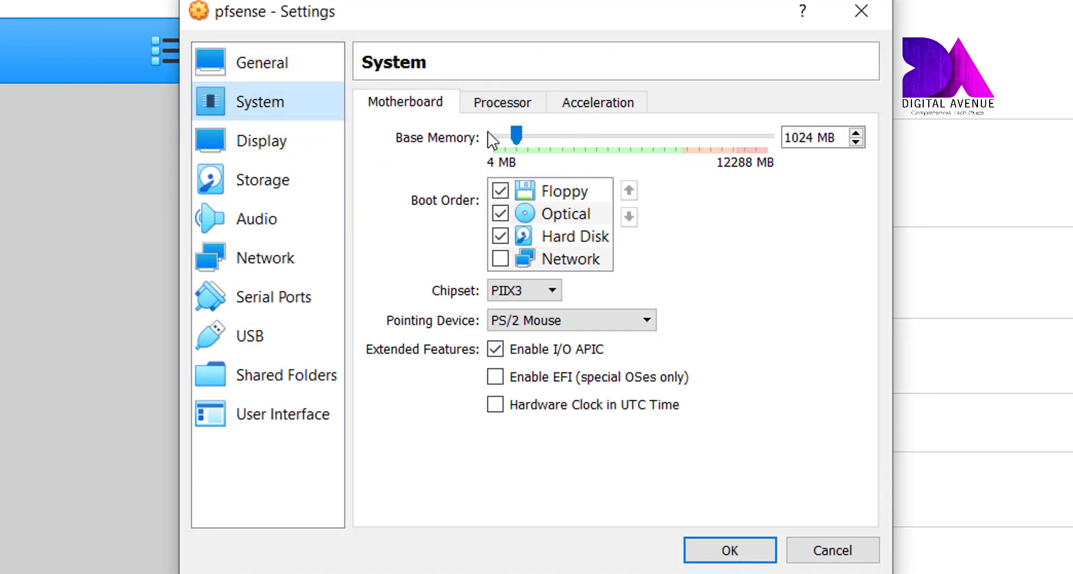
{"action": "left_click", "coordinate": [571, 193]}
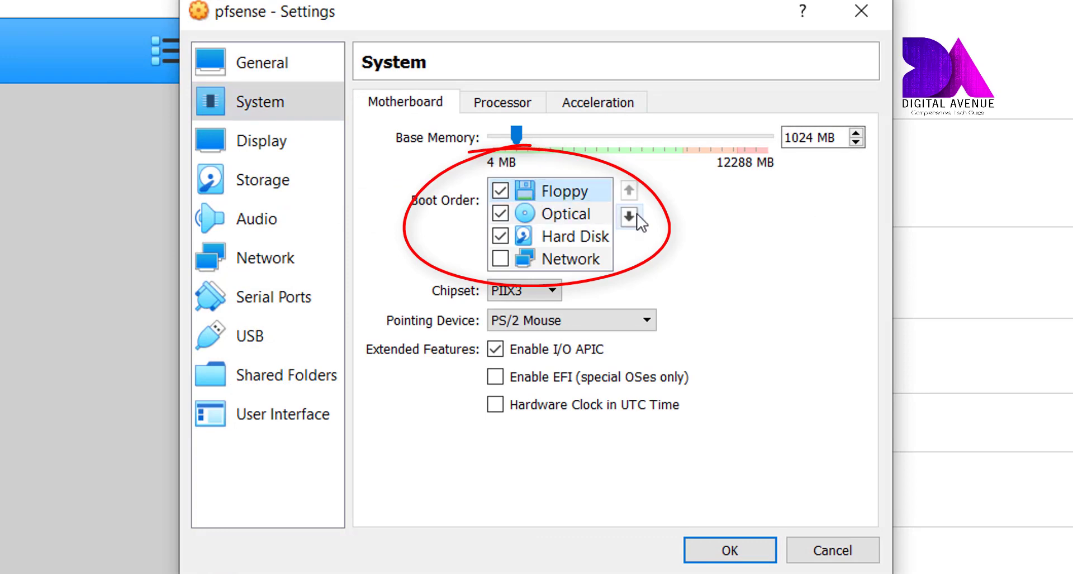
{"action": "left_click", "coordinate": [631, 217]}
{"action": "left_click", "coordinate": [630, 217]}
{"action": "left_click", "coordinate": [500, 237]}
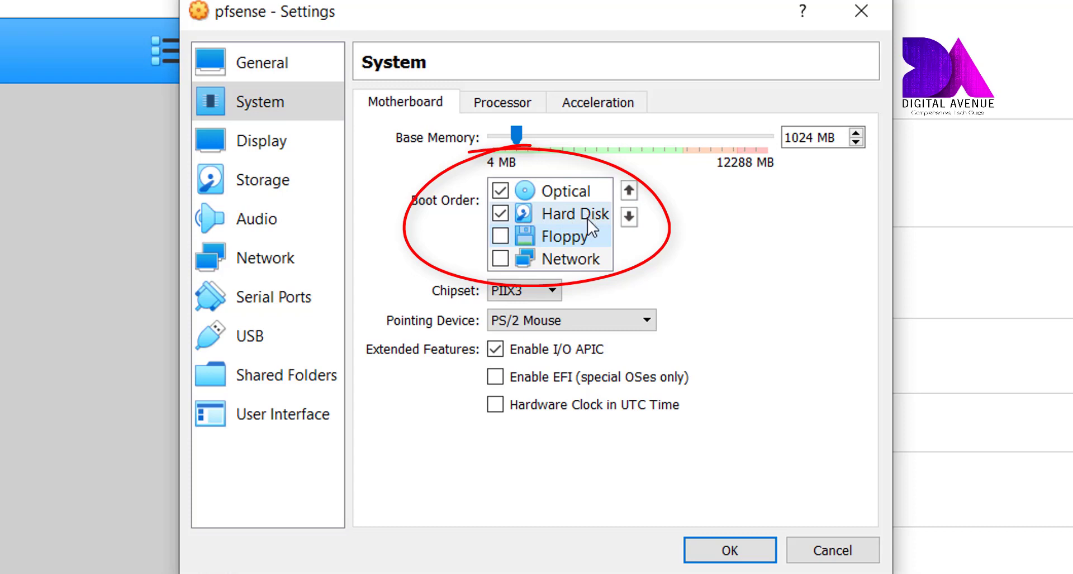
{"action": "left_click", "coordinate": [483, 106]}
- Load the extracted pfSense-CE-2.4.4-RELEASE-p1-amd64 disc image from E:\ISO into the machine's empty optical drive
{"action": "left_click", "coordinate": [301, 193]}
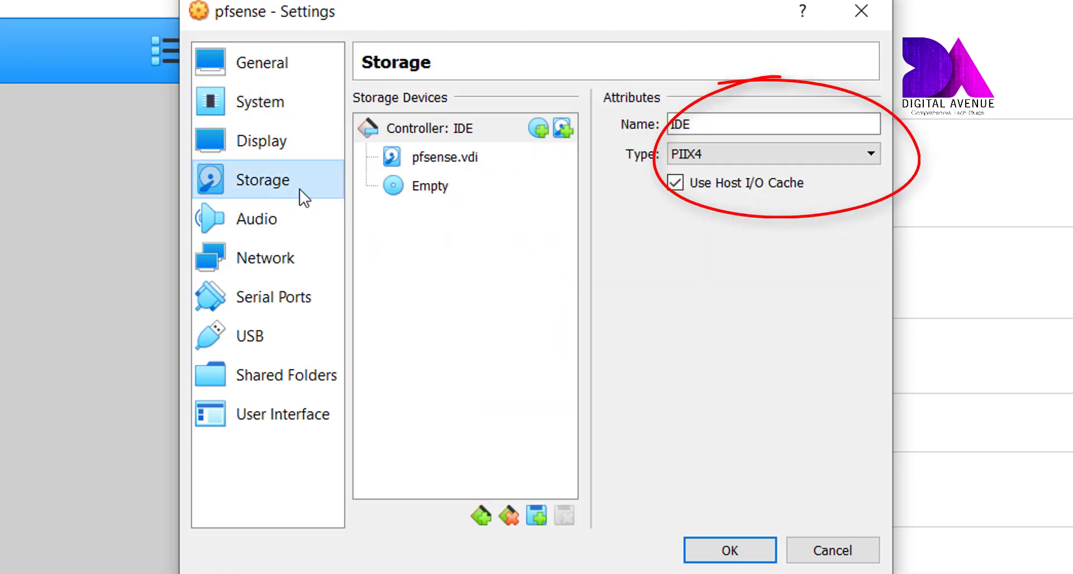
{"action": "left_click", "coordinate": [436, 187]}
{"action": "left_click", "coordinate": [866, 126]}
{"action": "left_click", "coordinate": [917, 168]}
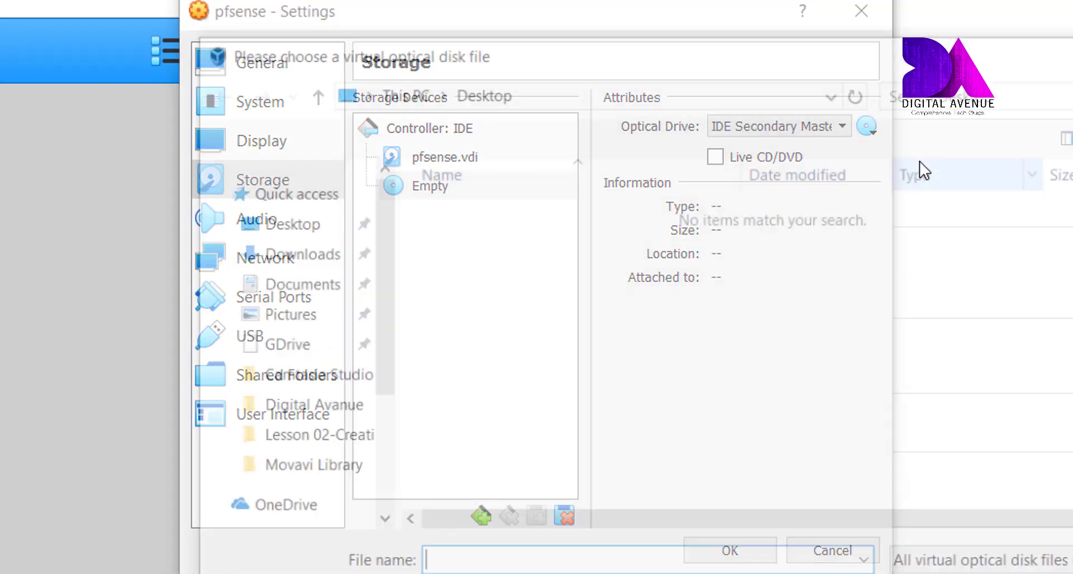
{"action": "left_click", "coordinate": [587, 100]}
{"action": "type", "text": "E:\\ISO\\pfSense-CE-2.4.4-RELEASE-p1-amd64.iso"}
{"action": "key", "text": "Return"}
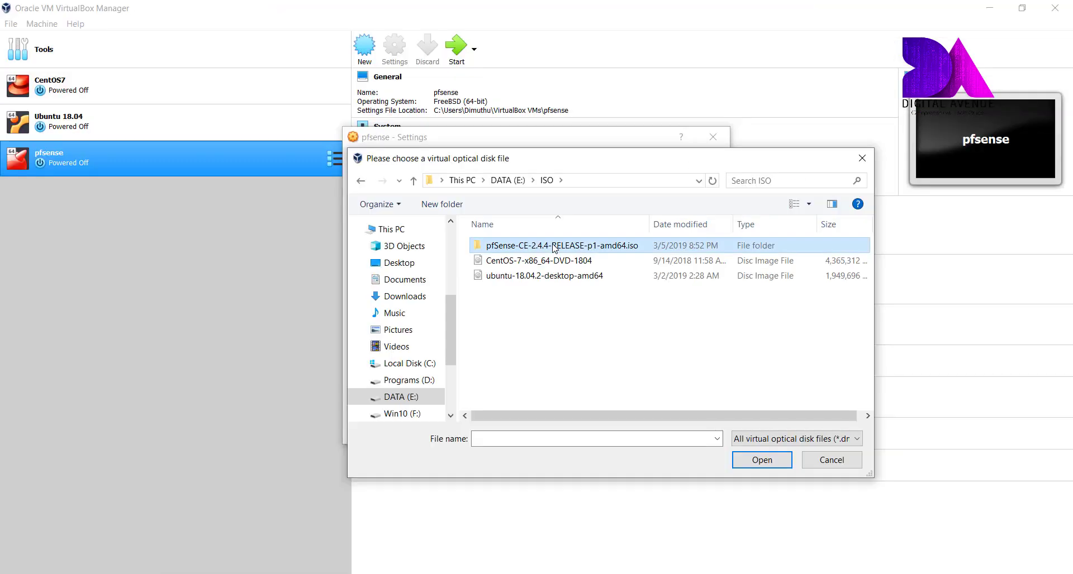
{"action": "double_click", "coordinate": [555, 246]}
{"action": "double_click", "coordinate": [545, 309]}
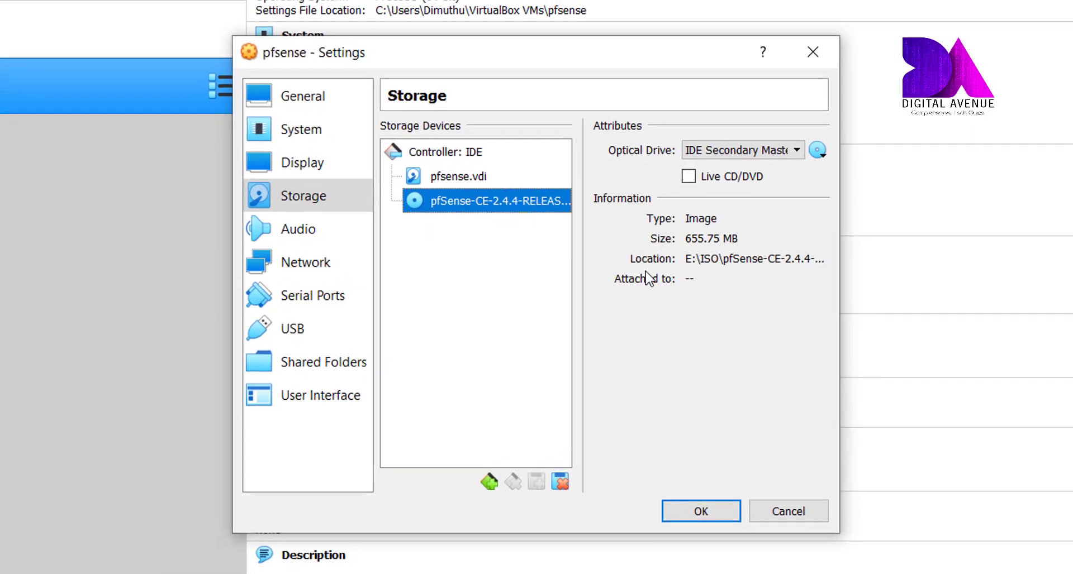
- Turn off the machine's audio and attach network Adapter 1 to a Bridged Adapter using Intel(R) Dual Band Wireless-AC 8260
{"action": "left_click", "coordinate": [298, 229]}
{"action": "left_click", "coordinate": [409, 134]}
{"action": "left_click", "coordinate": [314, 264]}
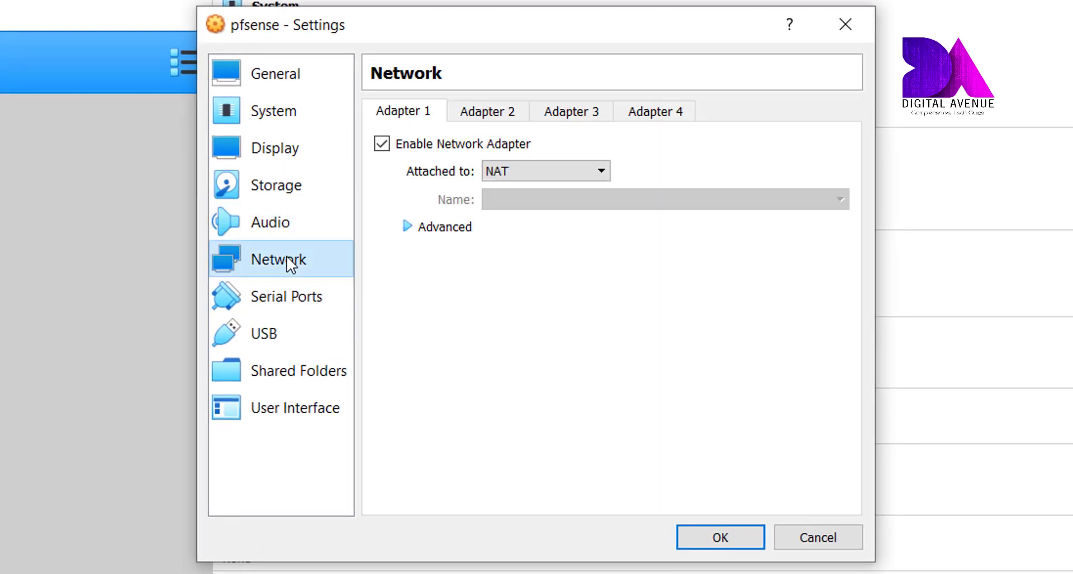
{"action": "left_click", "coordinate": [543, 173]}
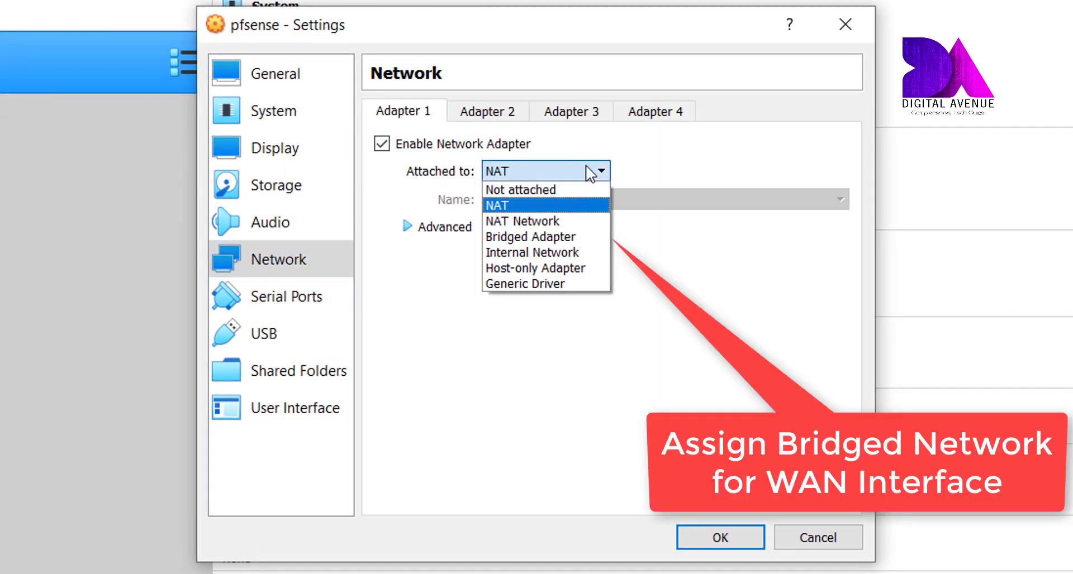
{"action": "left_click", "coordinate": [579, 236]}
{"action": "left_click", "coordinate": [582, 202]}
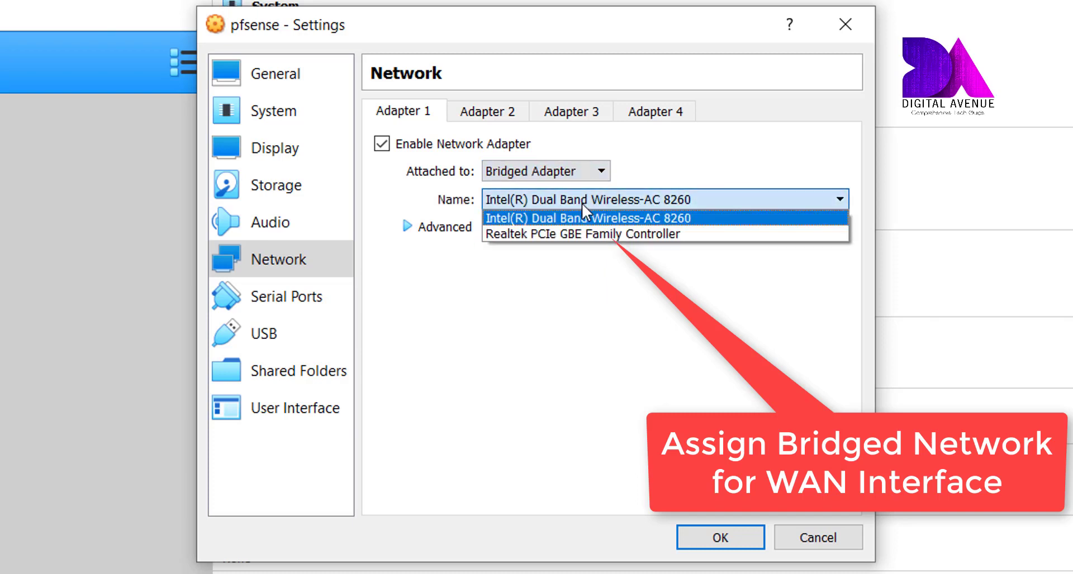
{"action": "left_click", "coordinate": [613, 216]}
{"action": "left_click", "coordinate": [419, 229]}
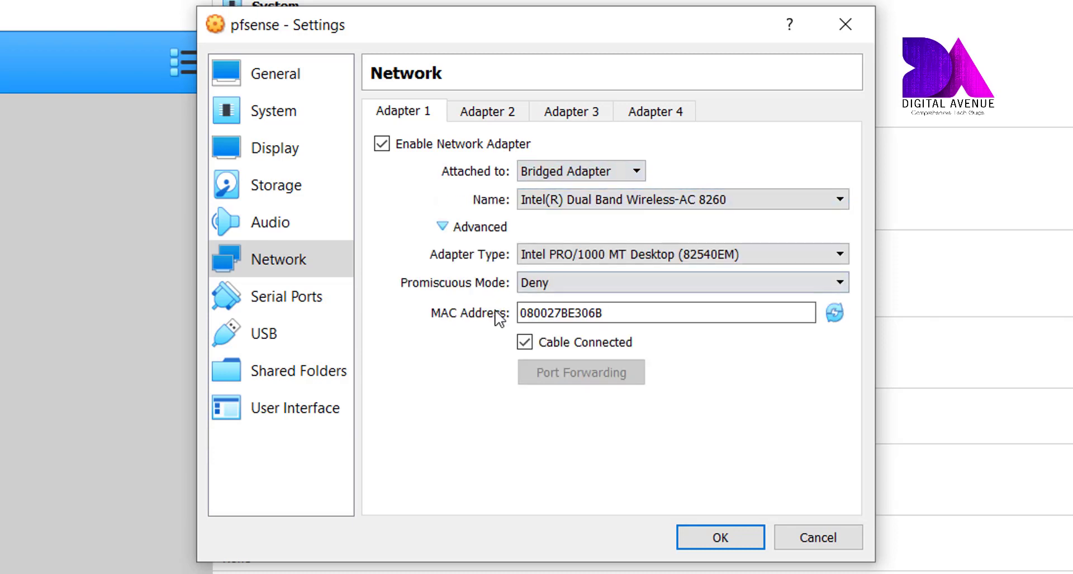
- Enable network Adapter 2 and attach it to the Internal Network named intnet
{"action": "left_click", "coordinate": [491, 115]}
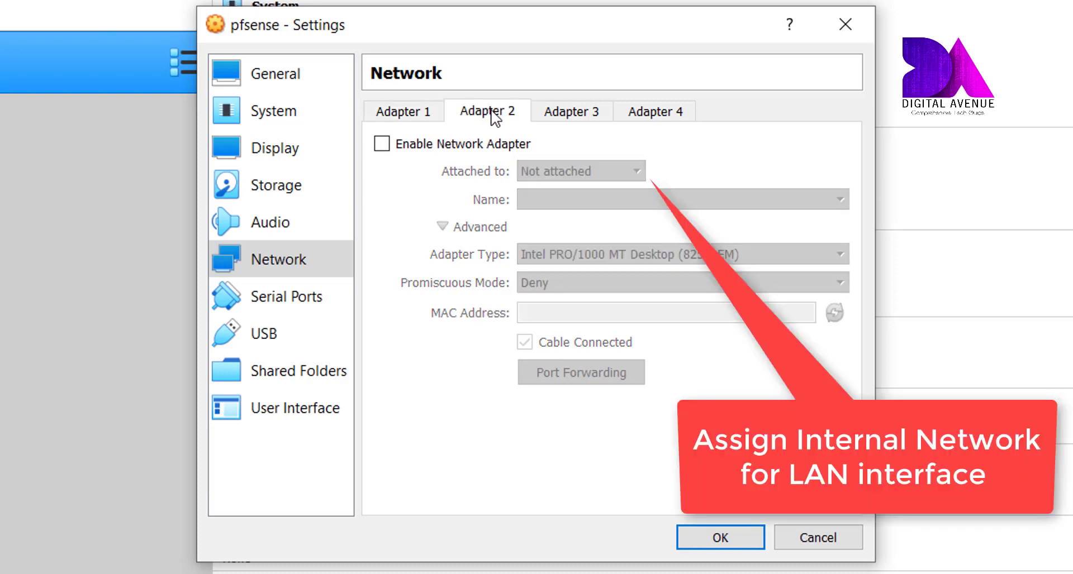
{"action": "left_click", "coordinate": [471, 144]}
{"action": "left_click", "coordinate": [633, 172]}
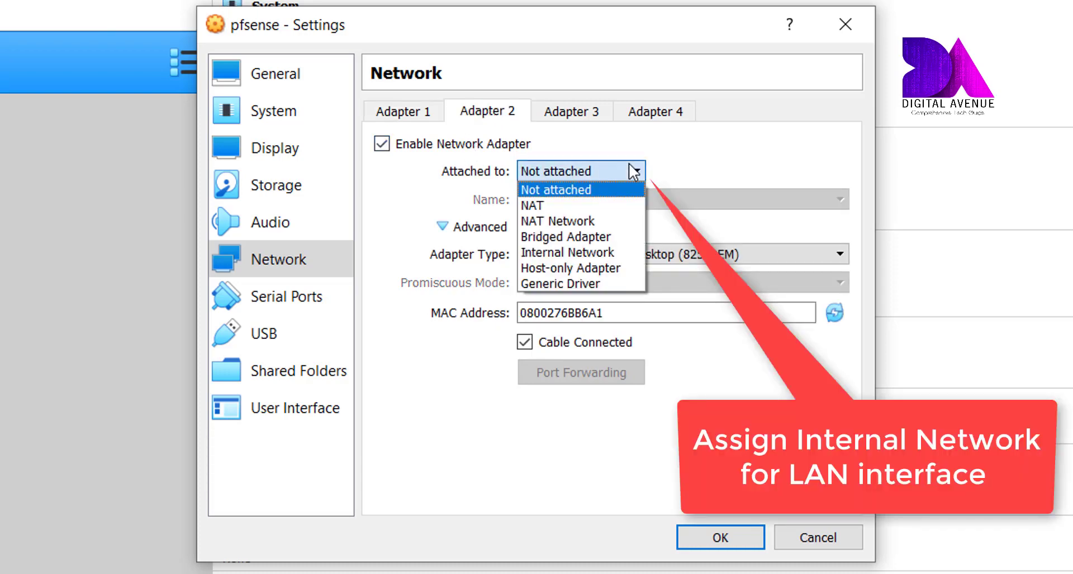
{"action": "left_click", "coordinate": [609, 260]}
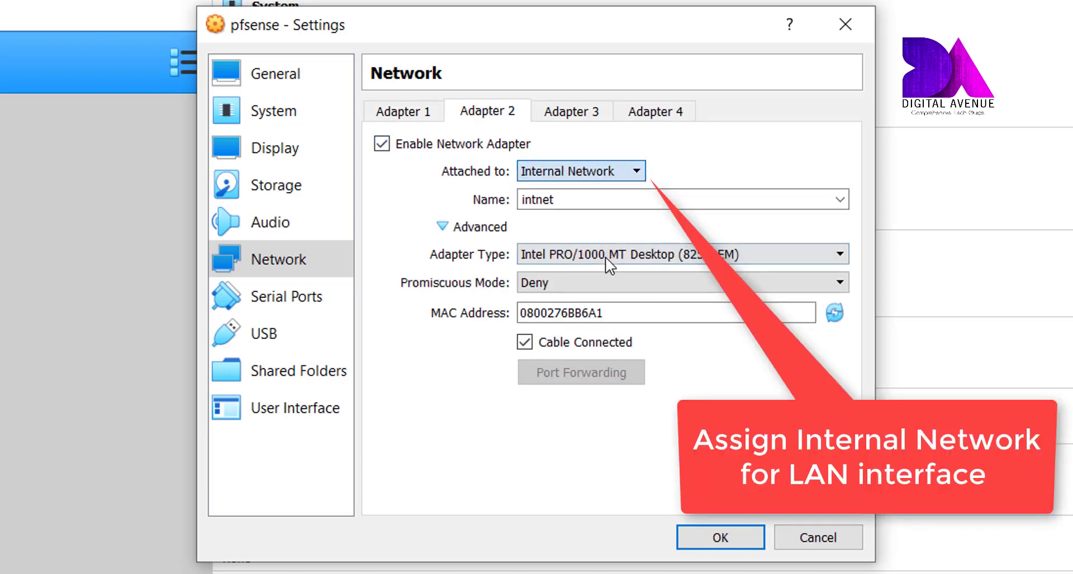
- Name Adapter 2's internal network LAN1 and save the machine's settings
{"action": "double_click", "coordinate": [634, 199]}
{"action": "type", "text": "LAN1"}
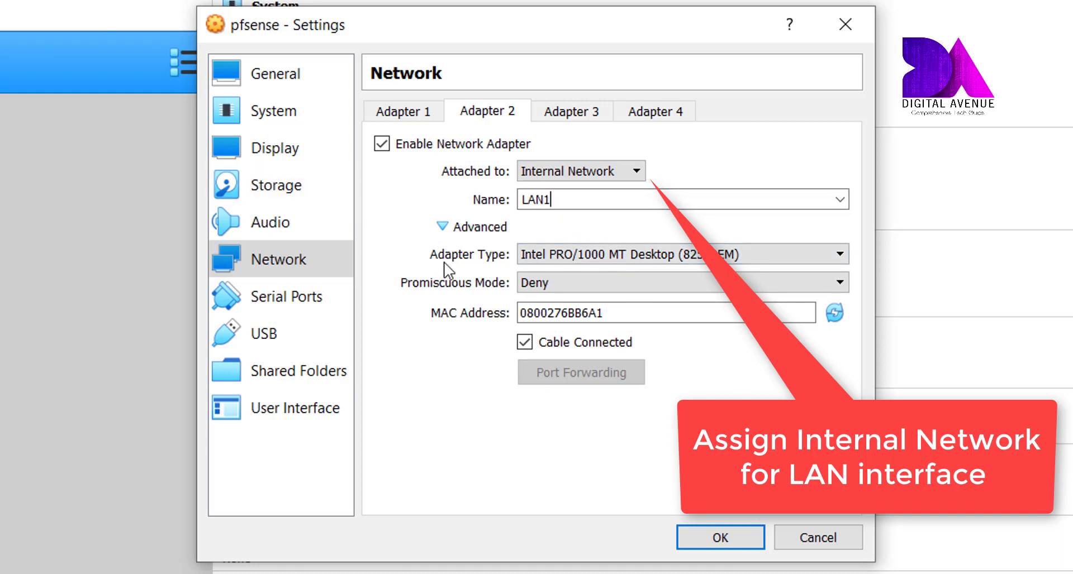
{"action": "left_click", "coordinate": [720, 537]}
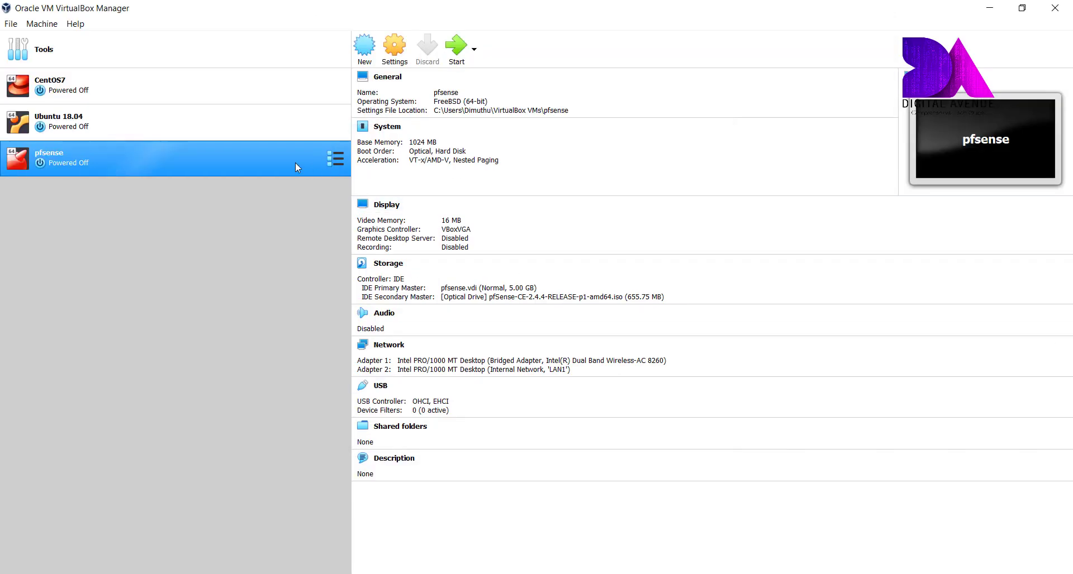
- Boot the pfsense virtual machine with a normal start
{"action": "right_click", "coordinate": [286, 157]}
{"action": "mouse_move", "coordinate": [366, 246]}
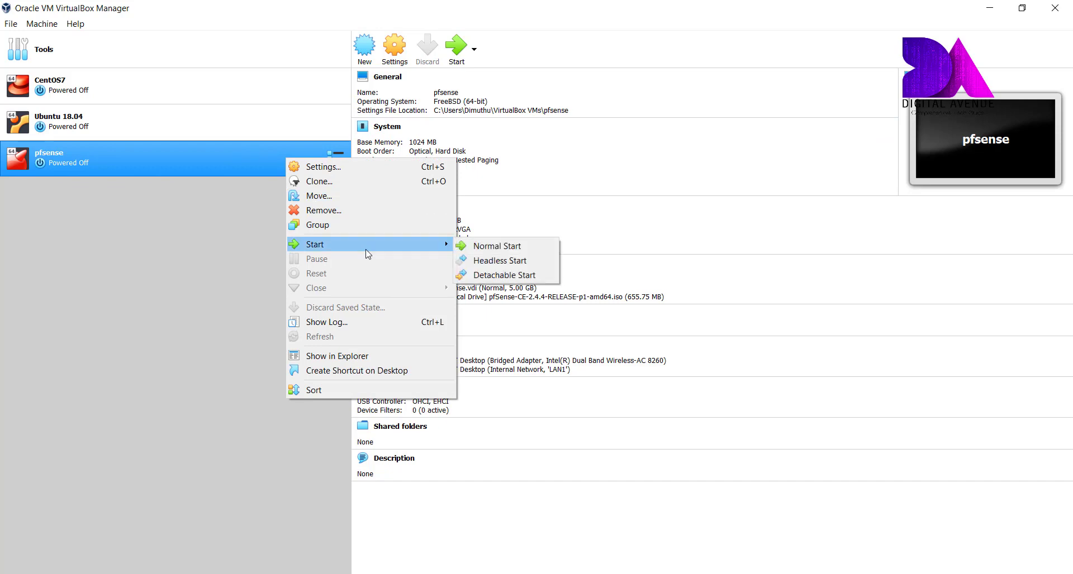
{"action": "left_click", "coordinate": [492, 248]}
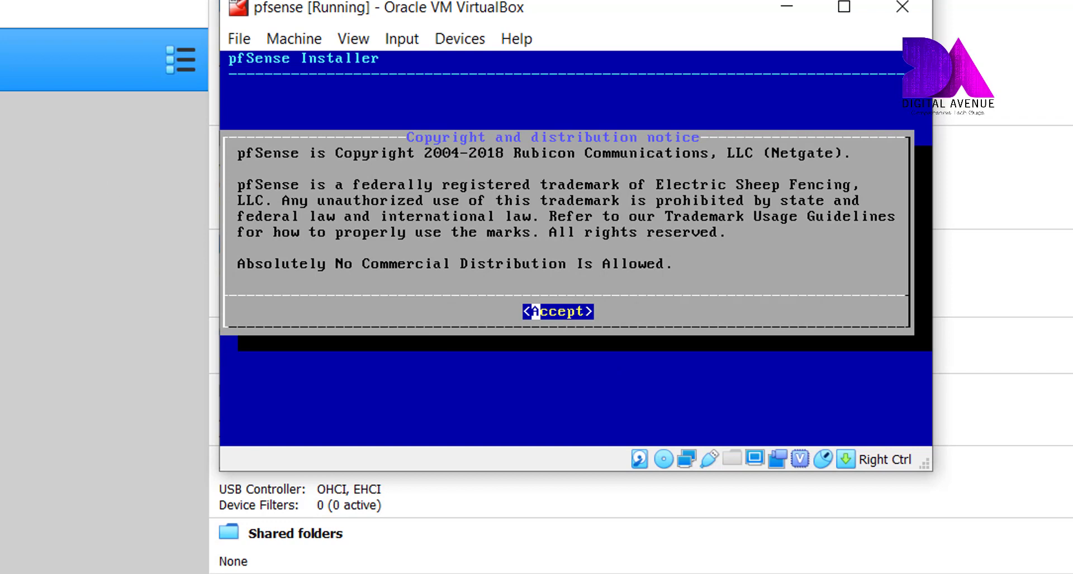
- Accept the copyright notice and install pfSense with the default keymap and Auto (UFS) guided disk setup
{"action": "key", "text": "Return"}
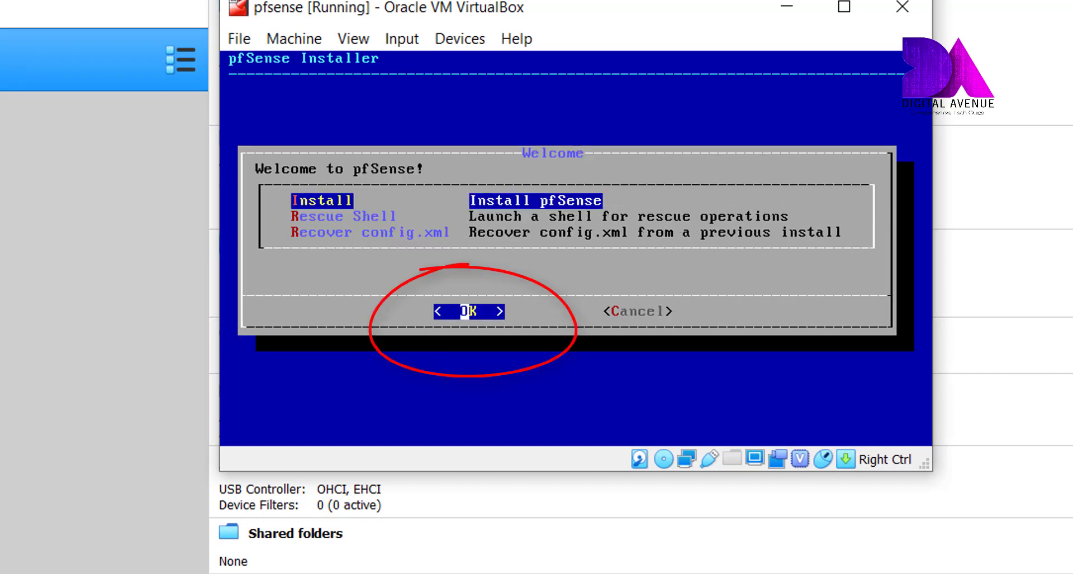
{"action": "key", "text": "Return"}
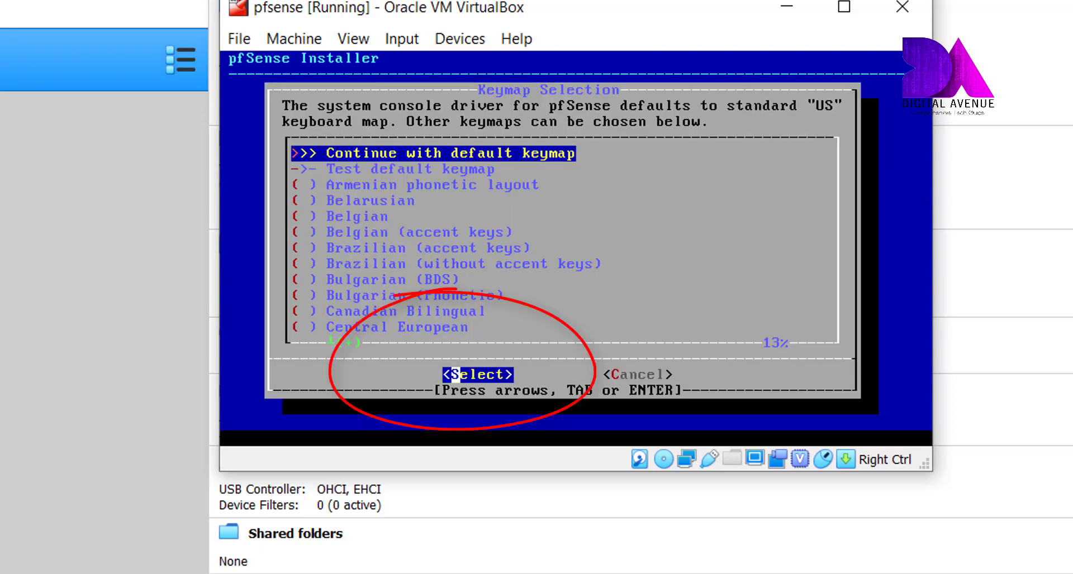
{"action": "key", "text": "Return"}
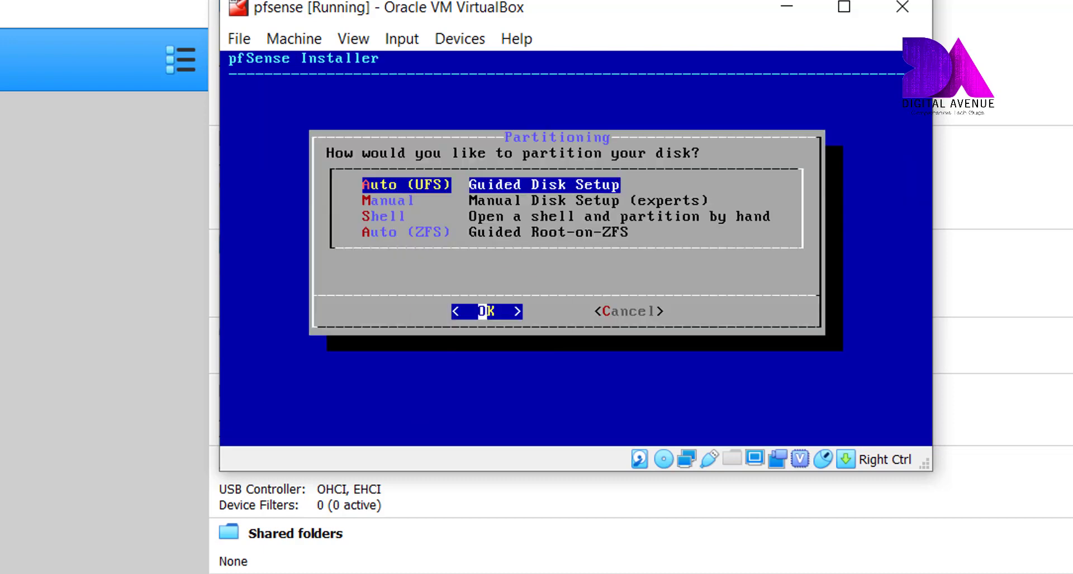
{"action": "key", "text": "Return"}
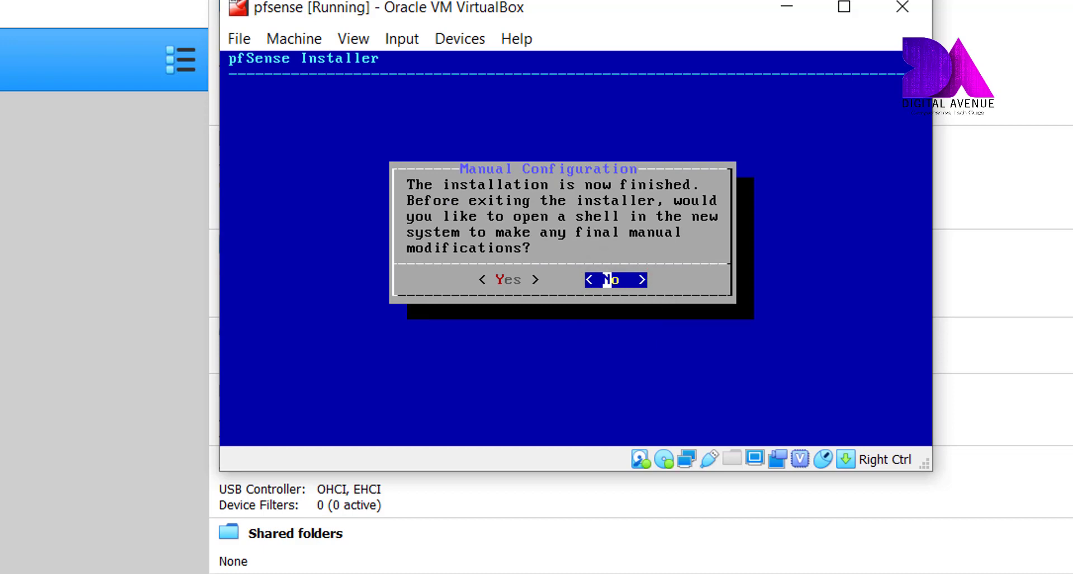
- Finish the installation without opening a shell for manual modifications and reboot into the installed system
{"action": "key", "text": "Return"}
{"action": "key", "text": "Right"}
{"action": "key", "text": "Left"}
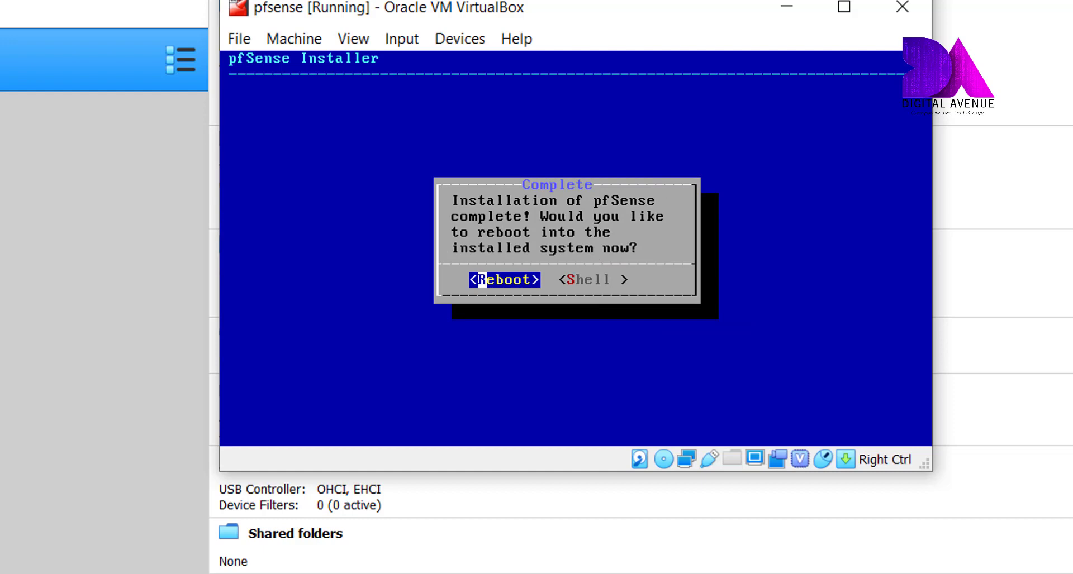
{"action": "key", "text": "Return"}
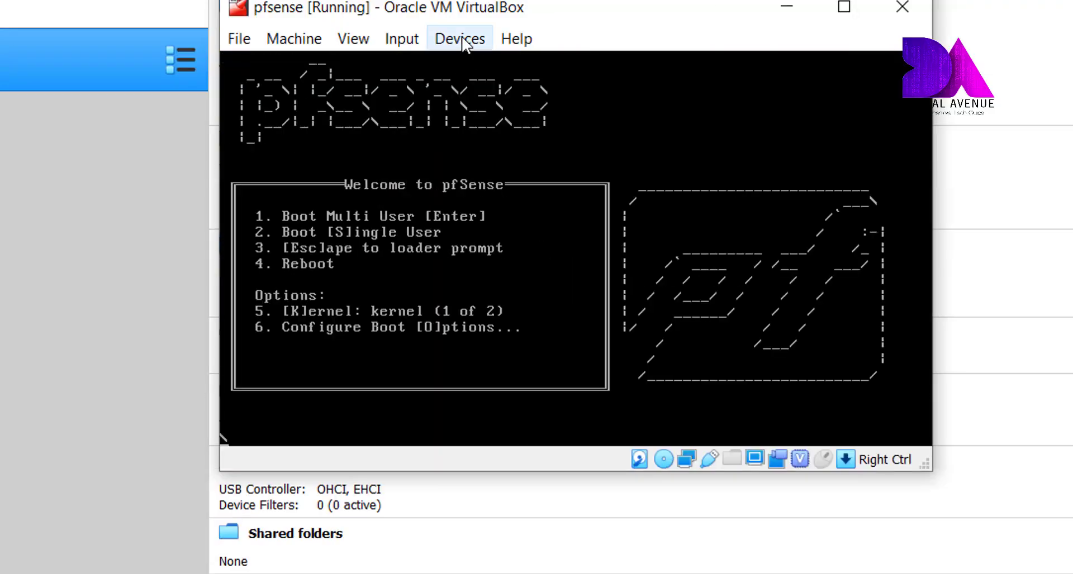
- Remove the pfSense disc image from the running machine's optical drive and reset the machine
{"action": "left_click", "coordinate": [460, 39]}
{"action": "mouse_move", "coordinate": [485, 64]}
{"action": "left_click", "coordinate": [778, 136]}
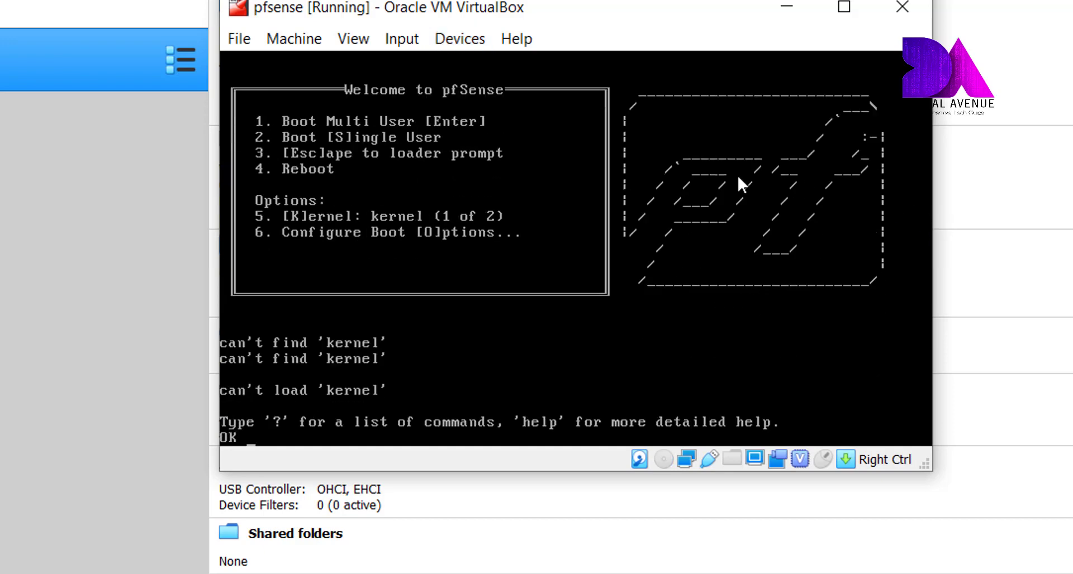
{"action": "left_click", "coordinate": [285, 38]}
{"action": "left_click", "coordinate": [313, 215]}
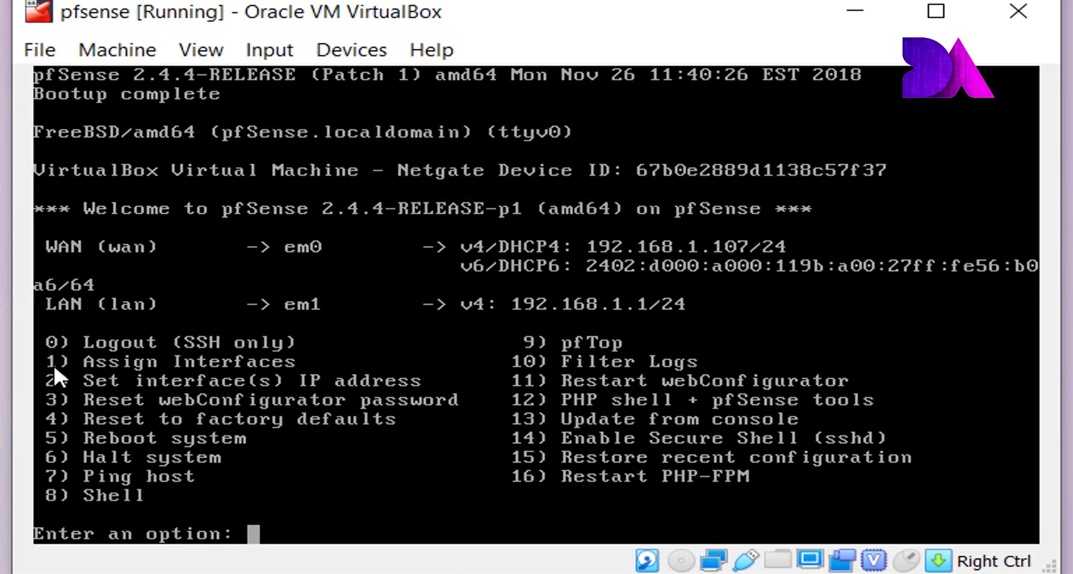
- Review the running machine's Adapter 1 attachment type and network card name as the WAN interface
{"action": "right_click", "coordinate": [710, 564]}
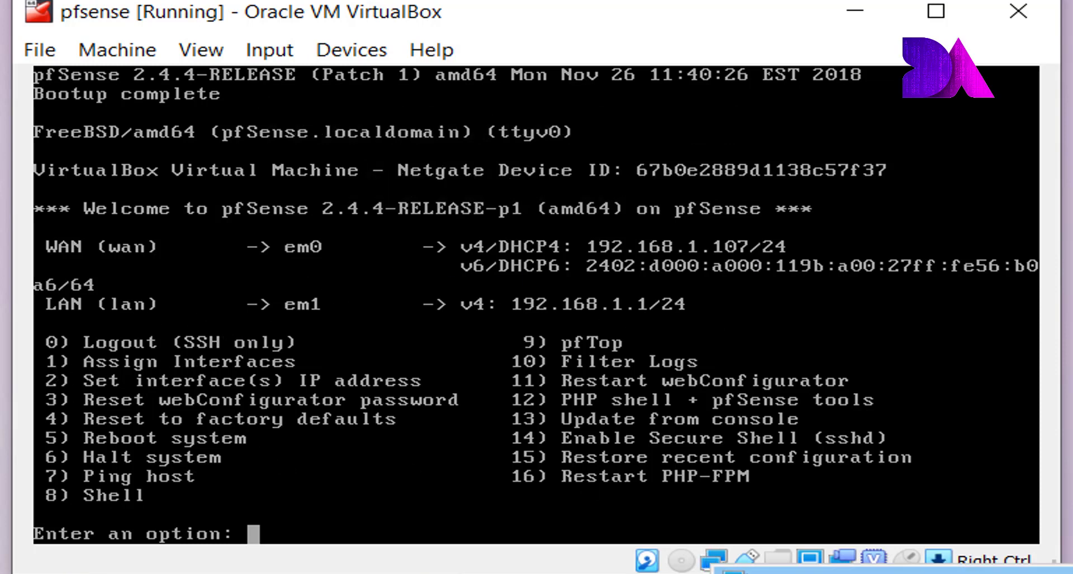
{"action": "left_click", "coordinate": [737, 571]}
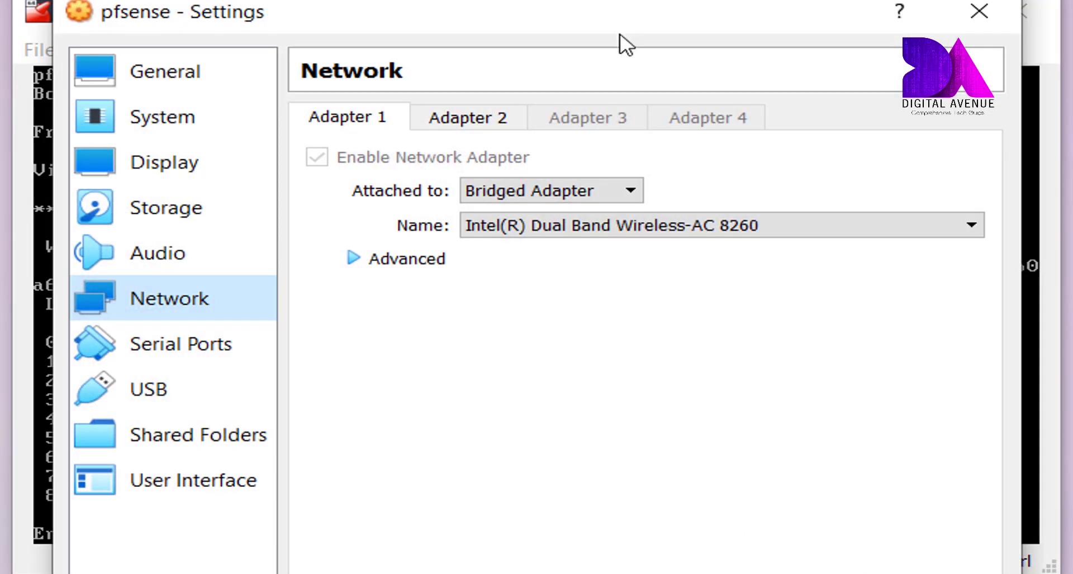
{"action": "left_click_drag", "start_coordinate": [606, 18], "coordinate": [621, 43]}
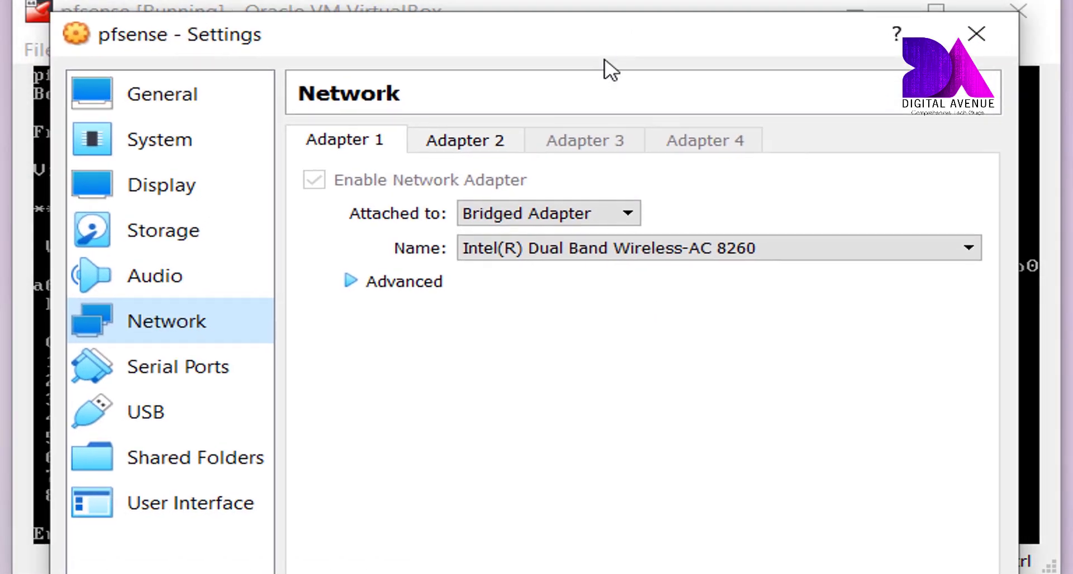
{"action": "left_click", "coordinate": [564, 215]}
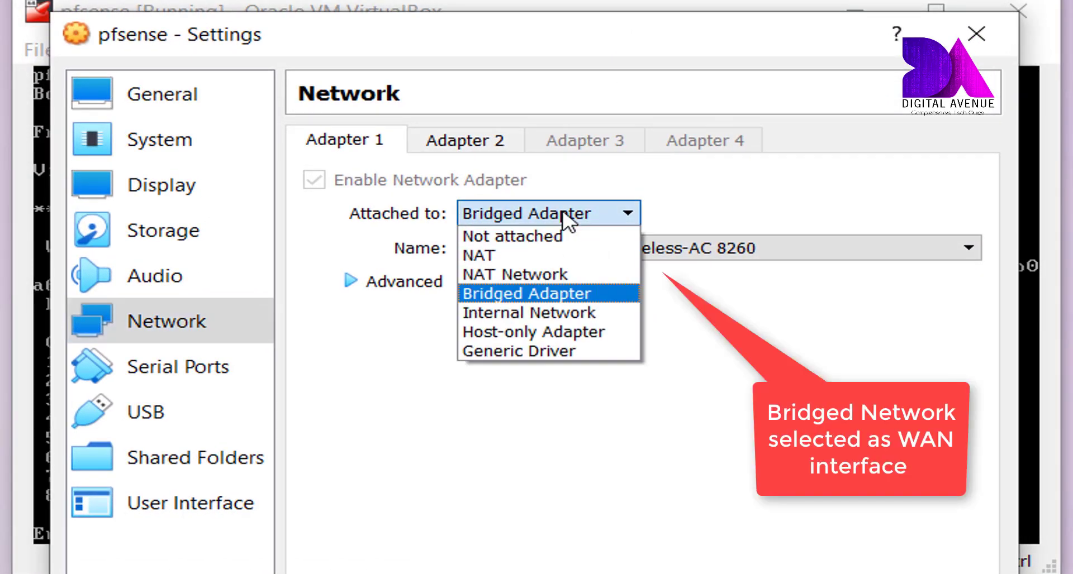
{"action": "left_click", "coordinate": [528, 294]}
{"action": "left_click", "coordinate": [570, 255]}
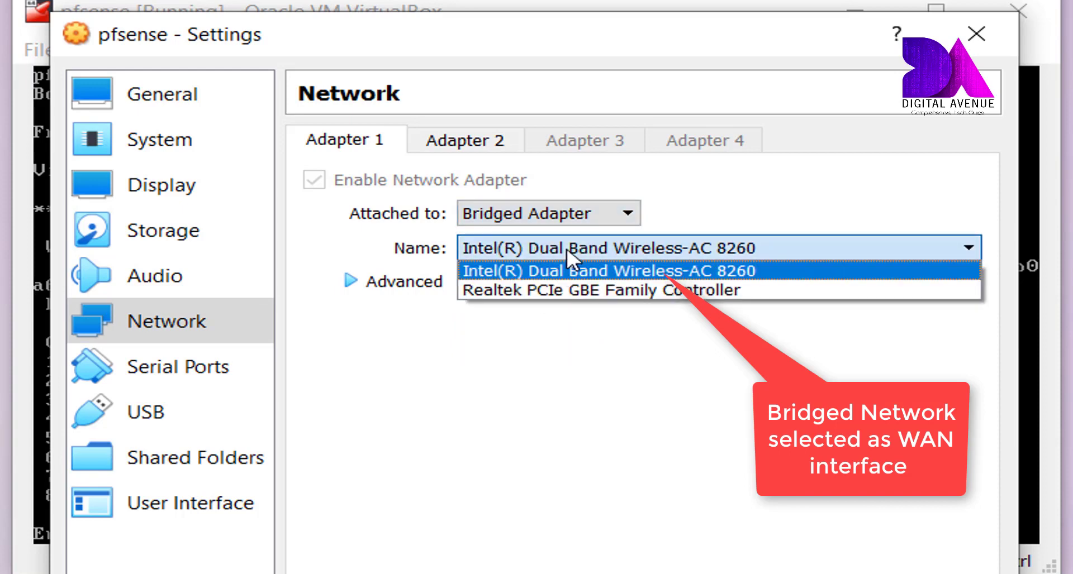
{"action": "left_click", "coordinate": [603, 268]}
- Review Adapter 2's attachment type and internal network name as the LAN interface
{"action": "left_click", "coordinate": [460, 144]}
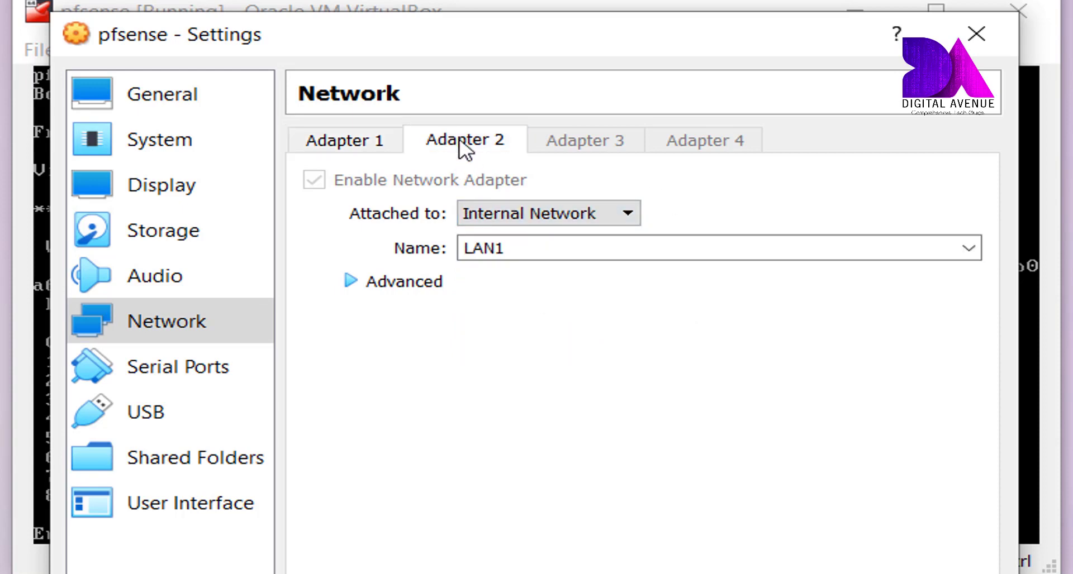
{"action": "left_click", "coordinate": [533, 218]}
{"action": "left_click", "coordinate": [531, 309]}
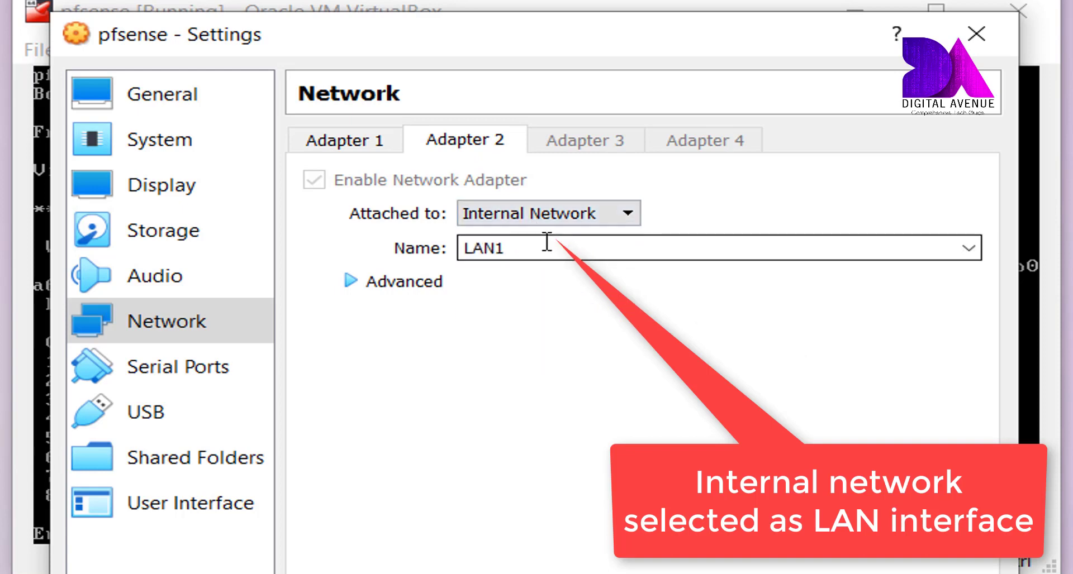
{"action": "left_click_drag", "start_coordinate": [527, 249], "coordinate": [414, 259]}
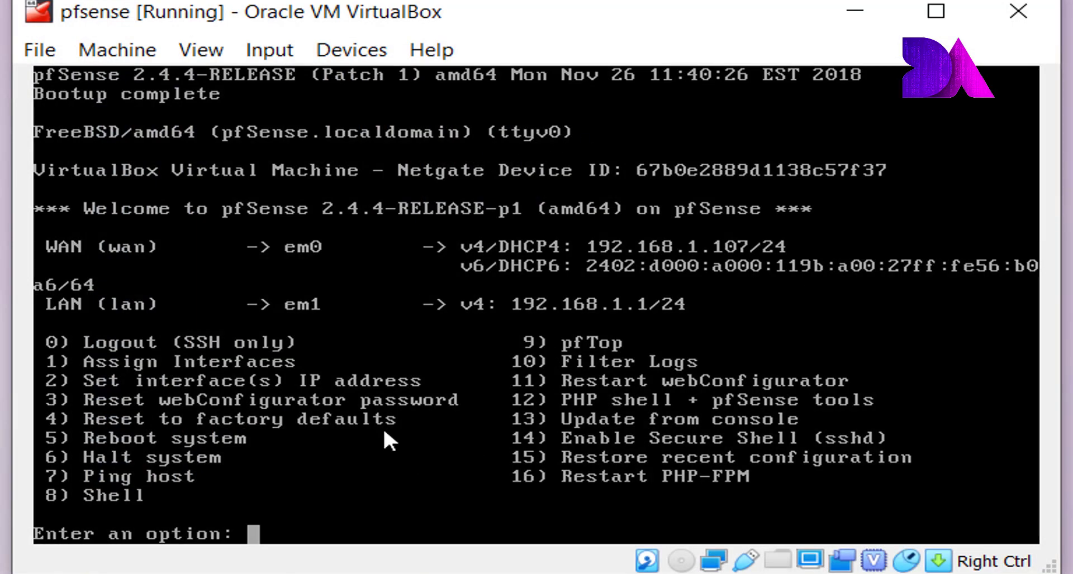
- Start Assign Interfaces in the pfSense console, decline VLAN setup and assign em0 as the WAN interface
{"action": "type", "text": "1"}
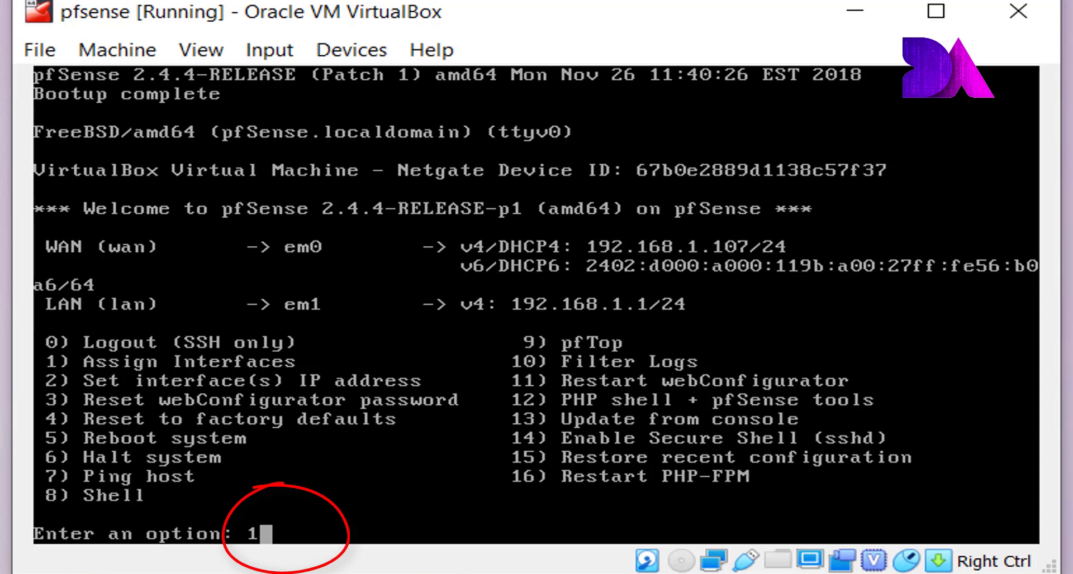
{"action": "key", "text": "Return"}
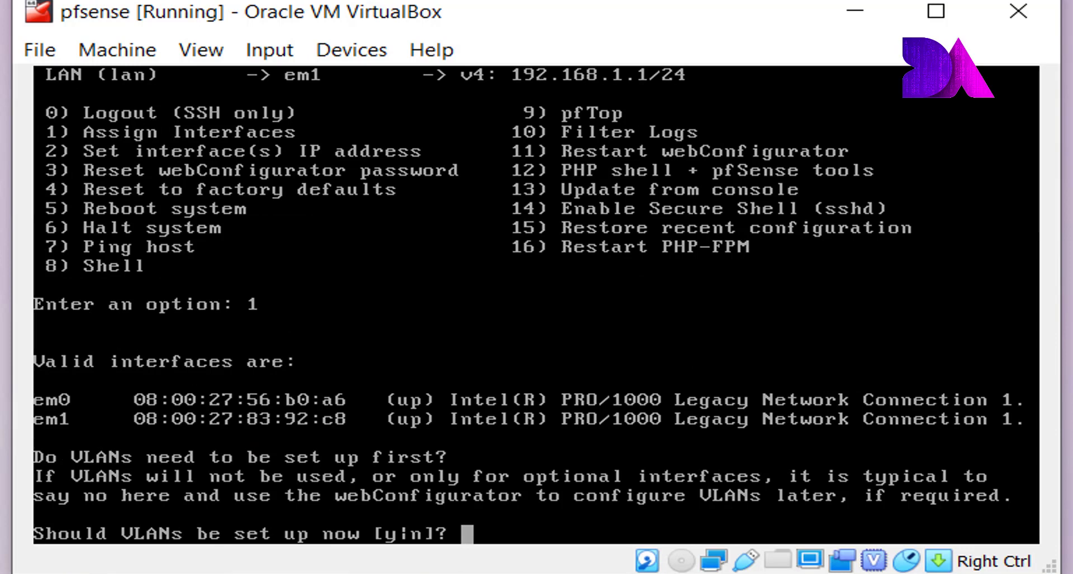
{"action": "key", "text": "Return"}
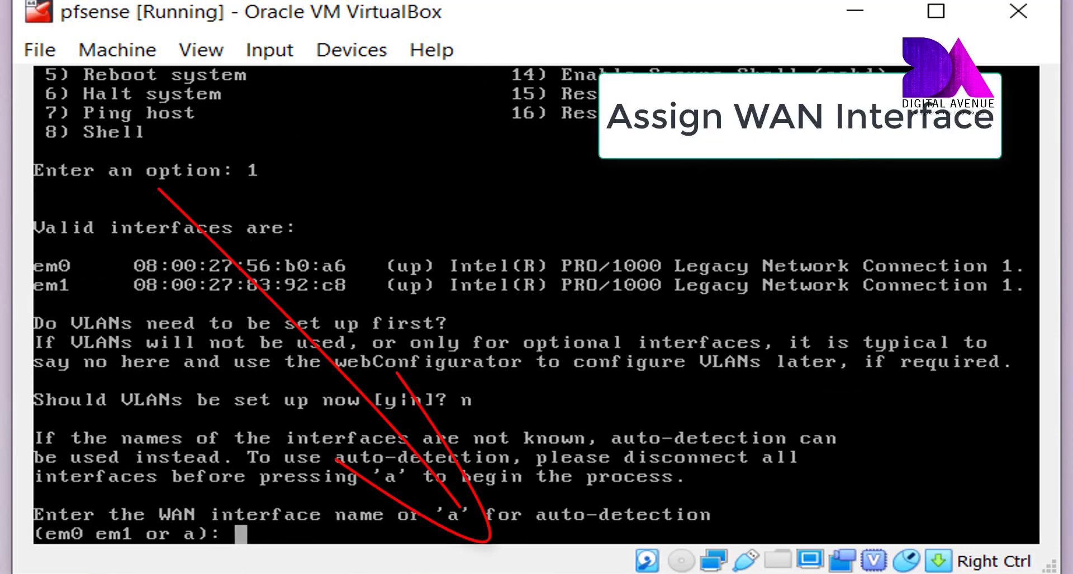
{"action": "type", "text": "em"}
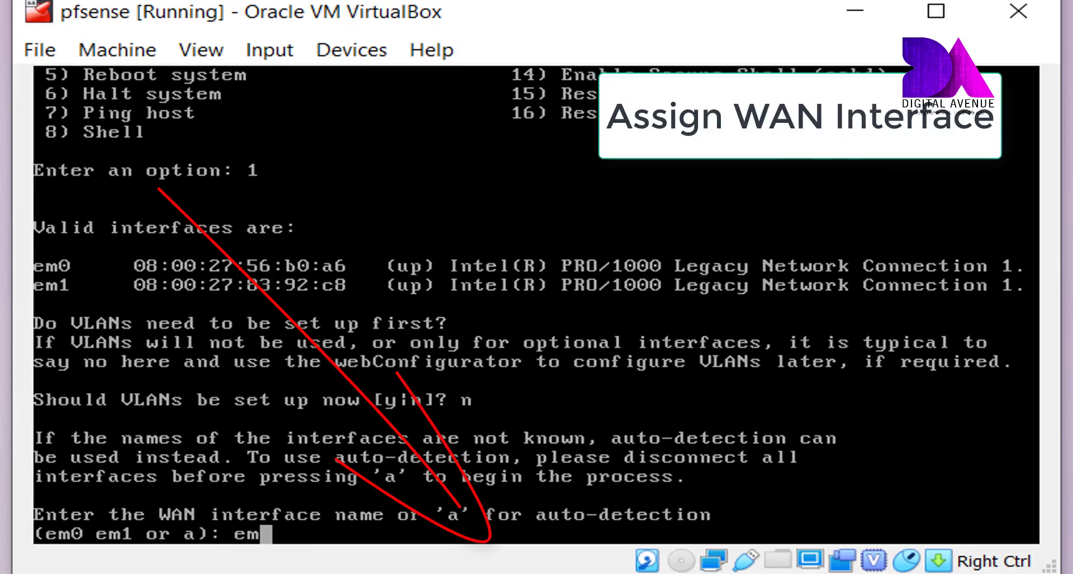
{"action": "type", "text": "0"}
{"action": "key", "text": "Return"}
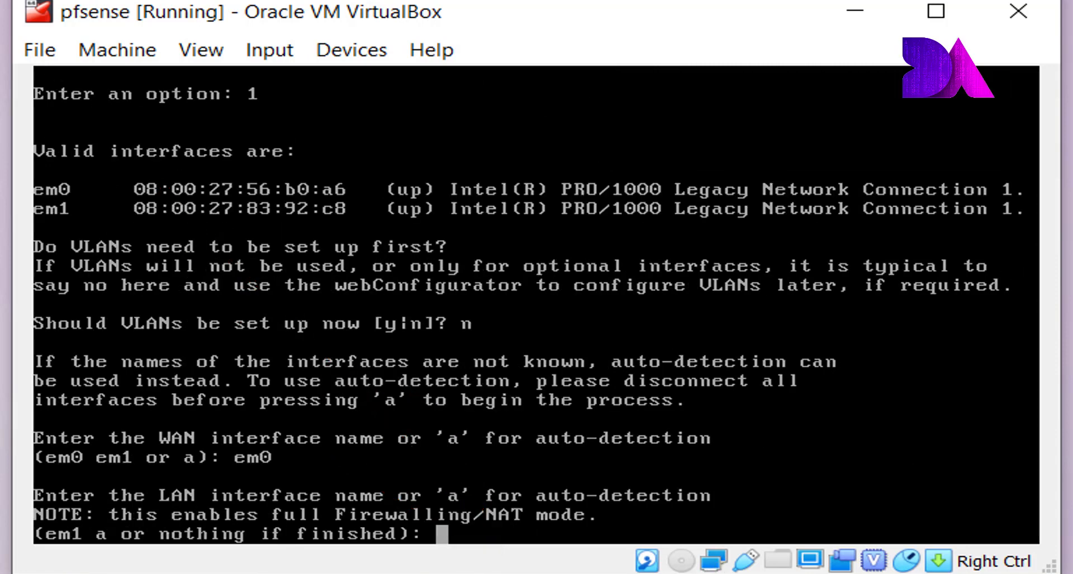
- Assign em1 as the LAN interface and confirm the interface assignments
{"action": "type", "text": "em1"}
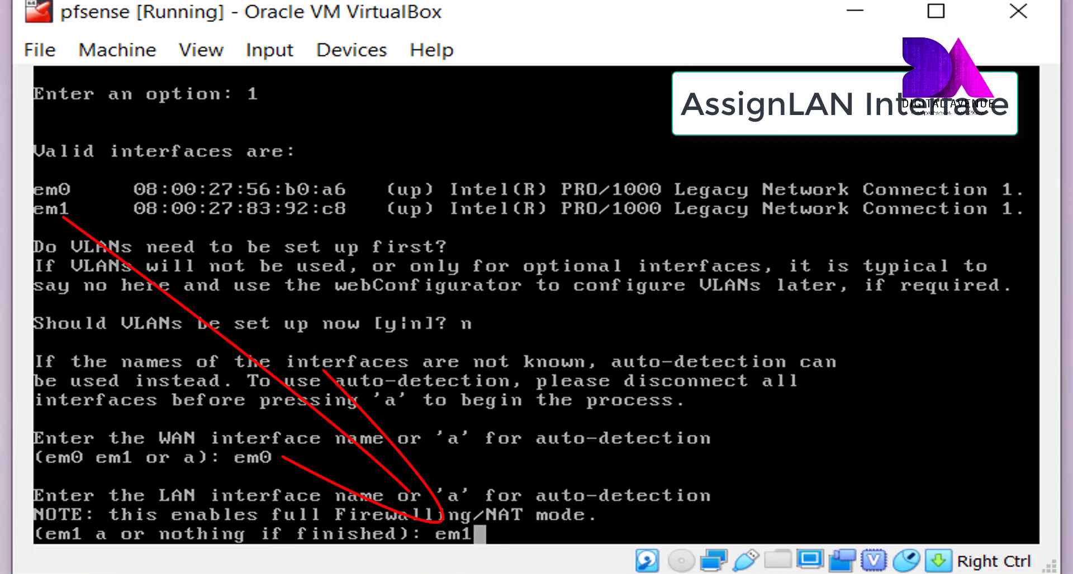
{"action": "key", "text": "Return"}
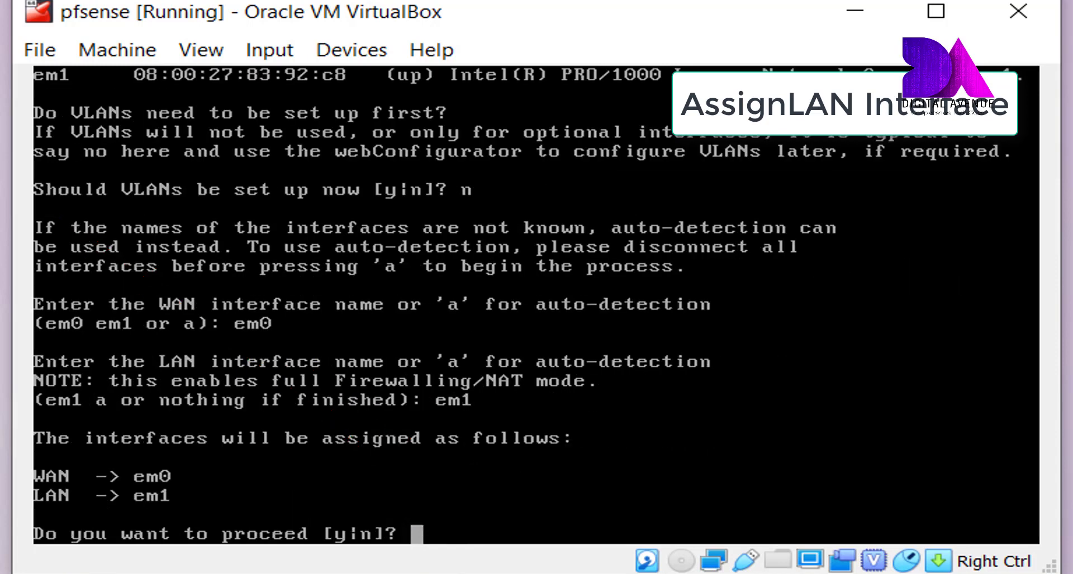
{"action": "type", "text": "y"}
{"action": "key", "text": "Return"}
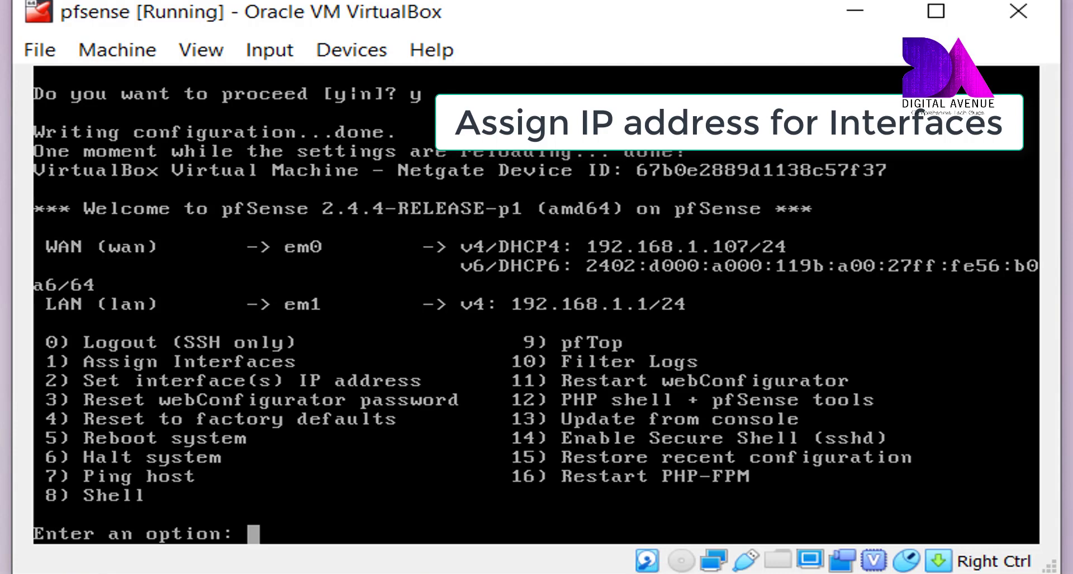
- Start Set interface(s) IP address for the WAN interface, decline DHCP and enter the static IPv4 address 192.168.1.100
{"action": "type", "text": "2"}
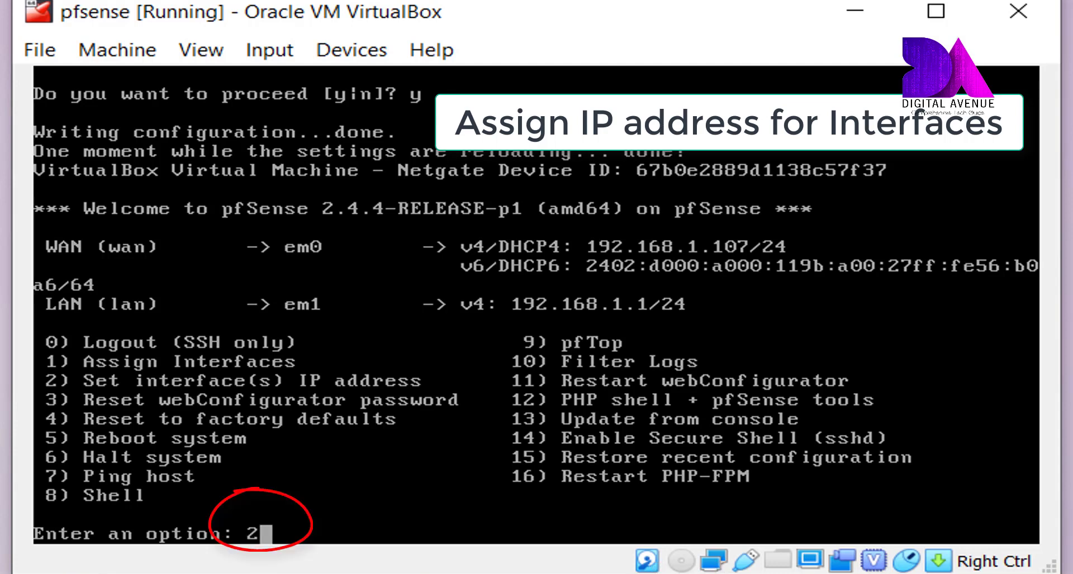
{"action": "key", "text": "Return"}
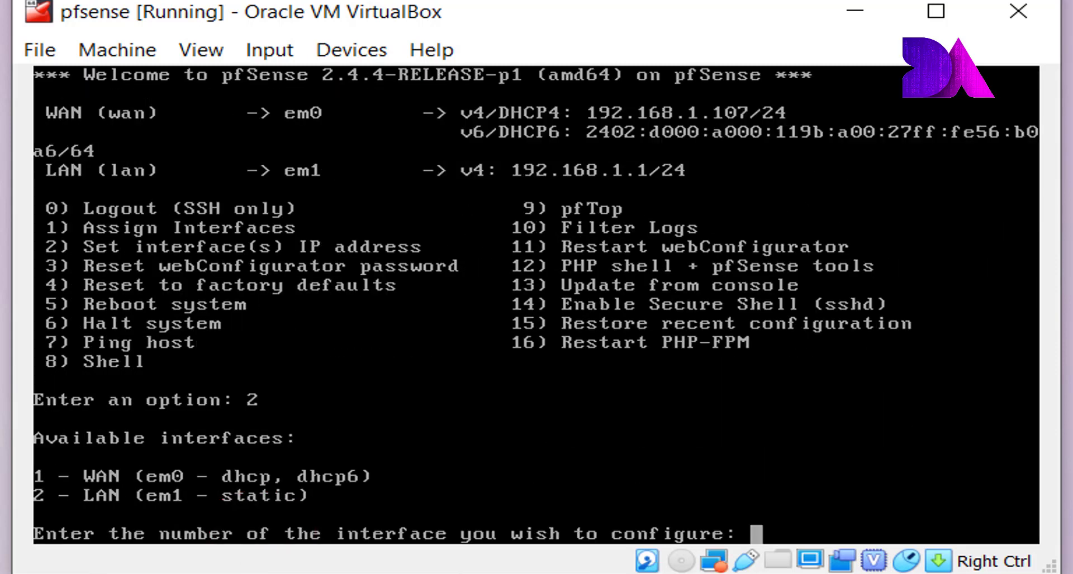
{"action": "type", "text": "1"}
{"action": "key", "text": "Return"}
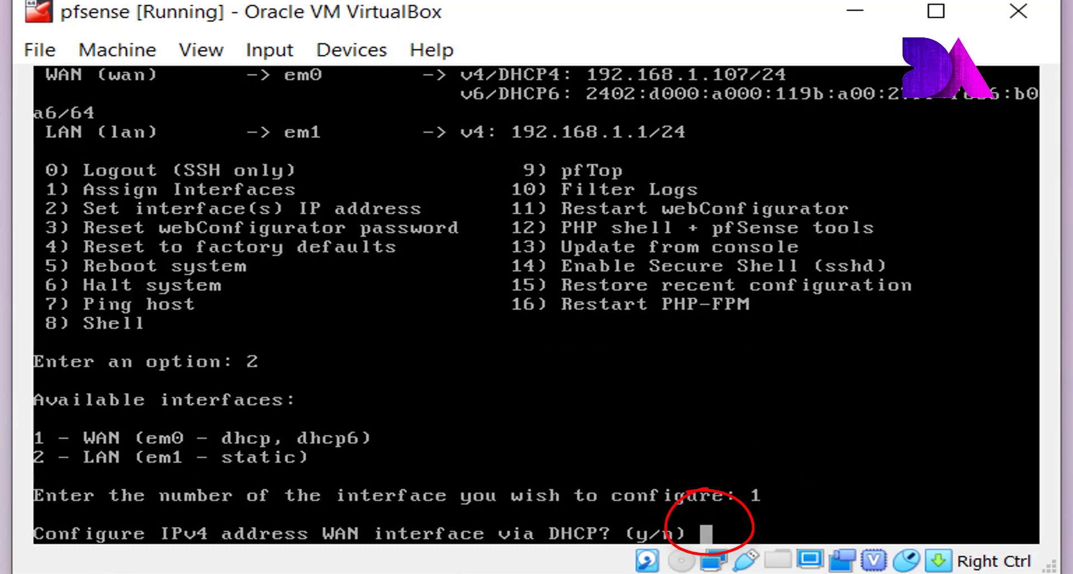
{"action": "type", "text": "n"}
{"action": "key", "text": "Return"}
{"action": "type", "text": "1"}
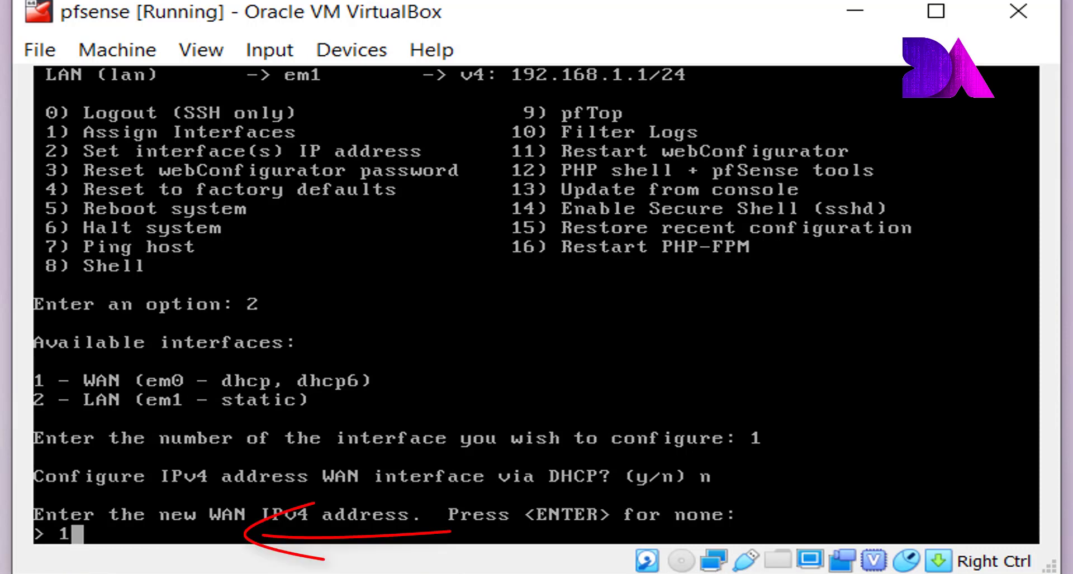
{"action": "type", "text": "92.168."}
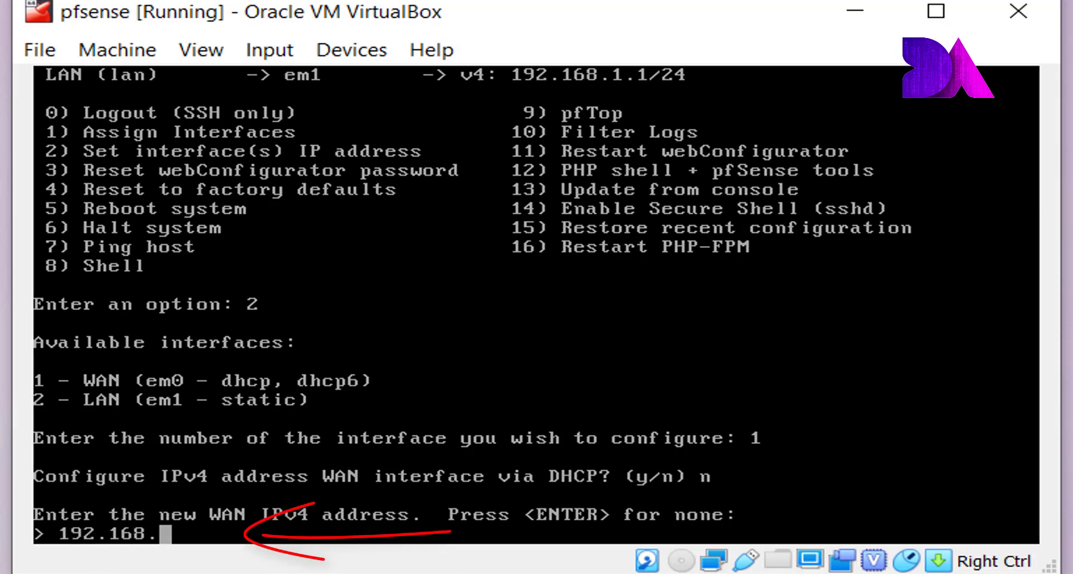
{"action": "type", "text": "1."}
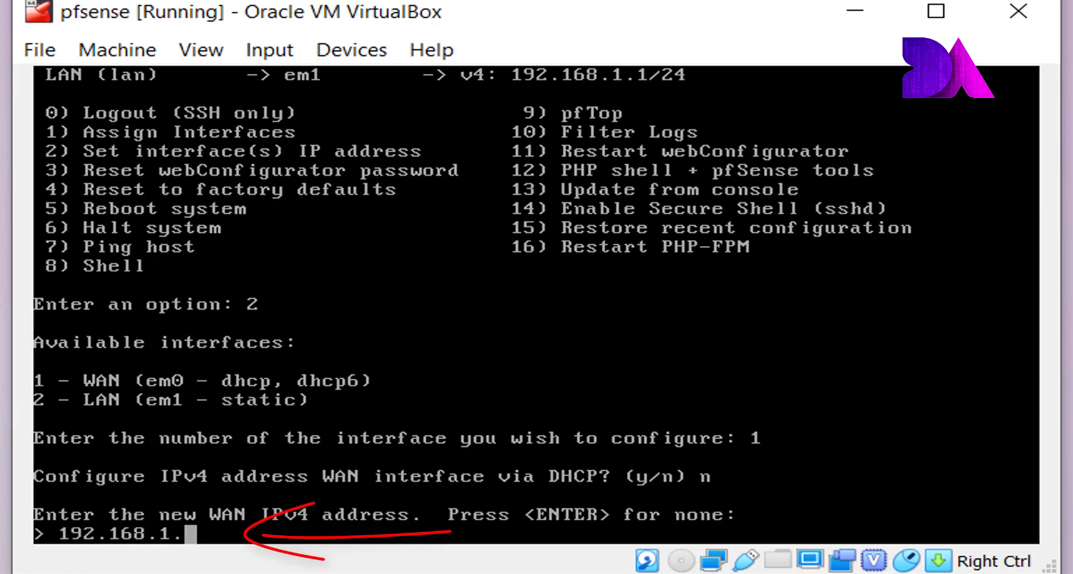
{"action": "type", "text": "100"}
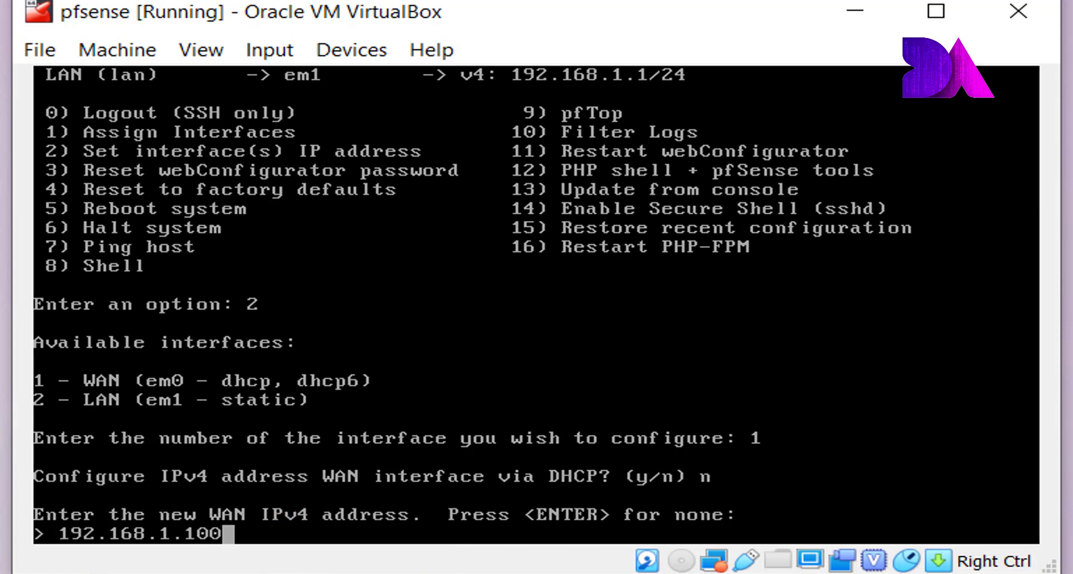
{"action": "key", "text": "Return"}
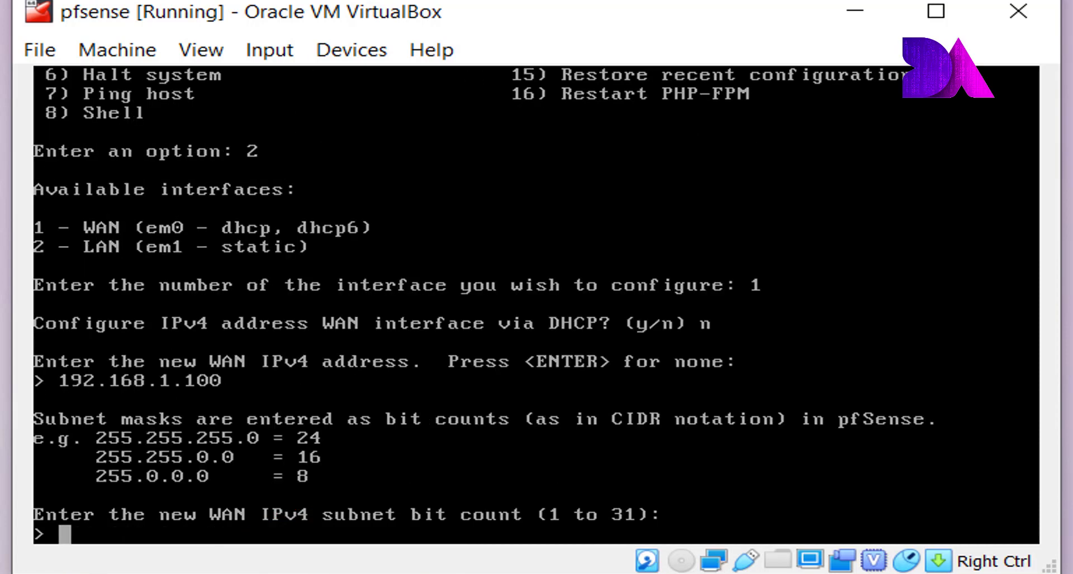
- Set the WAN subnet bit count to 24 and the upstream gateway to 192.168.1.1
{"action": "type", "text": "24"}
{"action": "key", "text": "Return"}
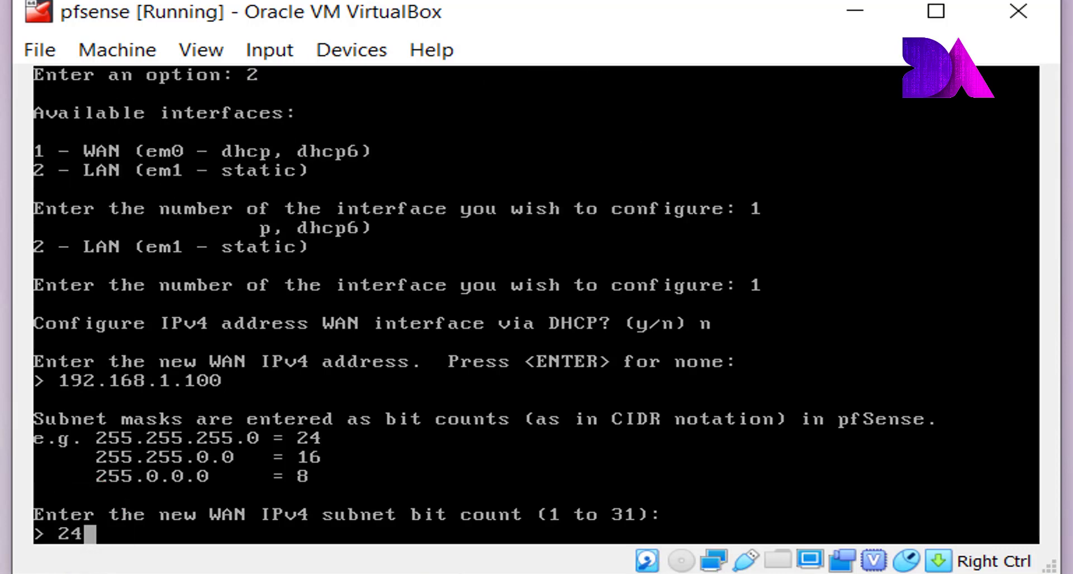
{"action": "type", "text": "192.1"}
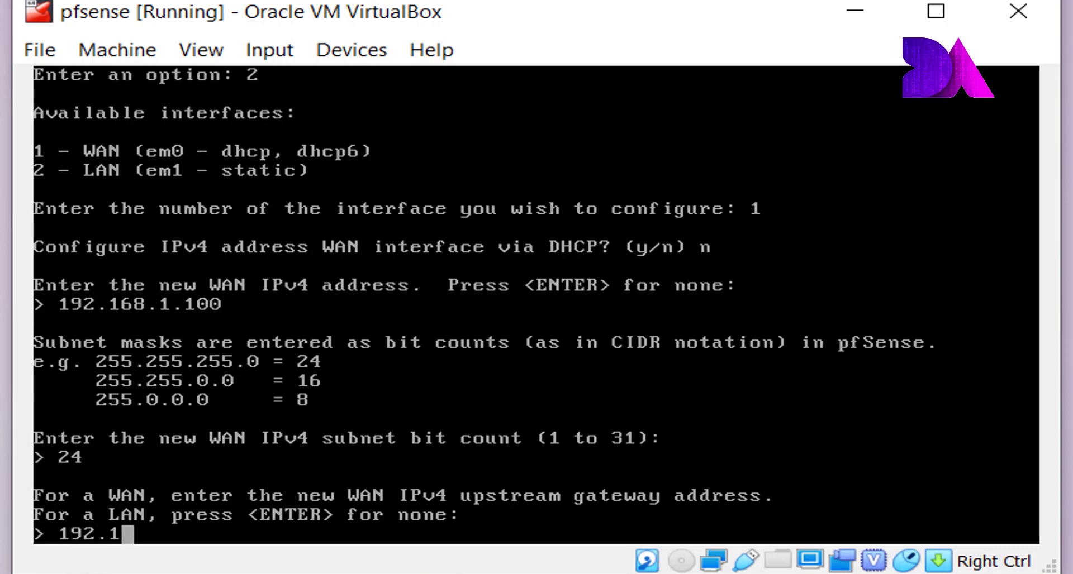
{"action": "type", "text": "68.1.1"}
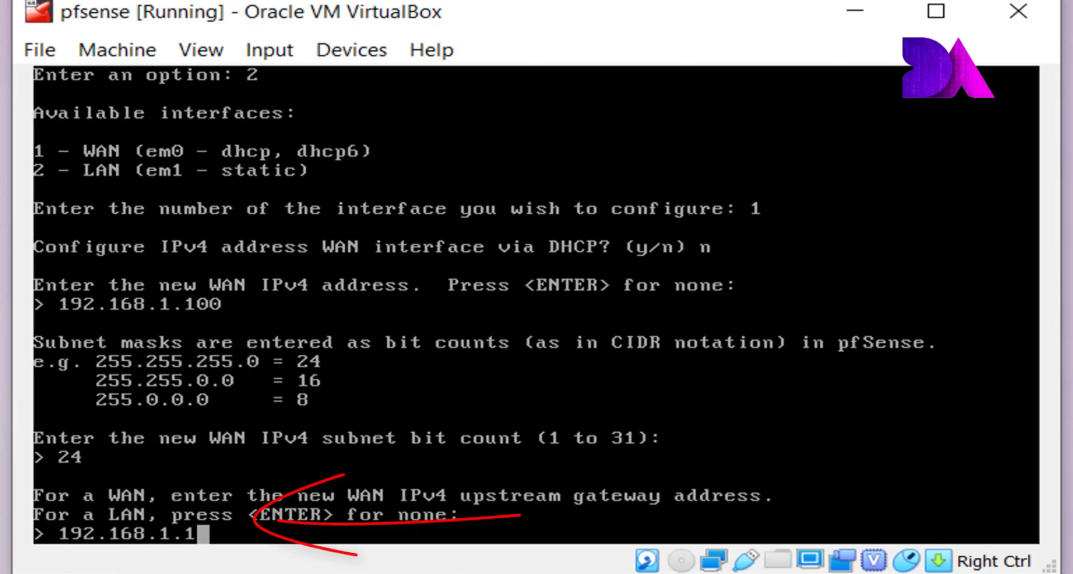
{"action": "key", "text": "Return"}
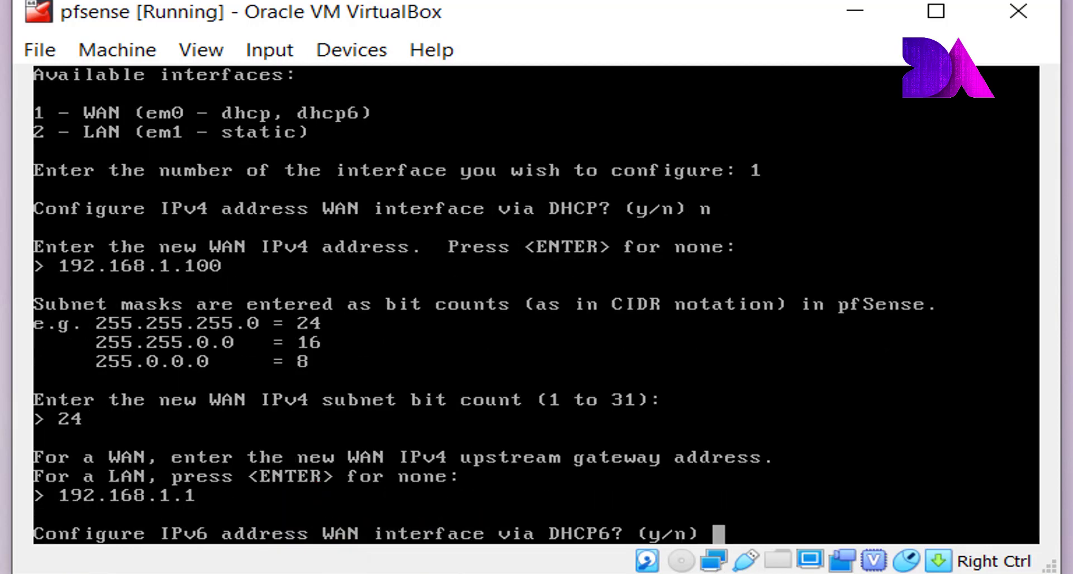
- Decline DHCP6 and leave the WAN IPv6 address empty, and revert the webConfigurator protocol to HTTP
{"action": "type", "text": "n"}
{"action": "key", "text": "Return"}
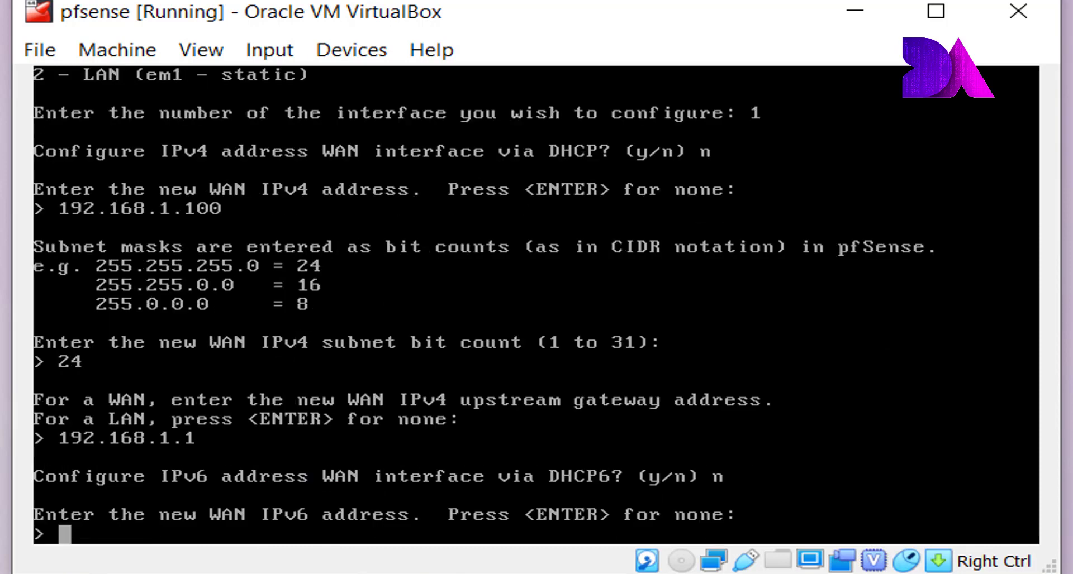
{"action": "key", "text": "Return"}
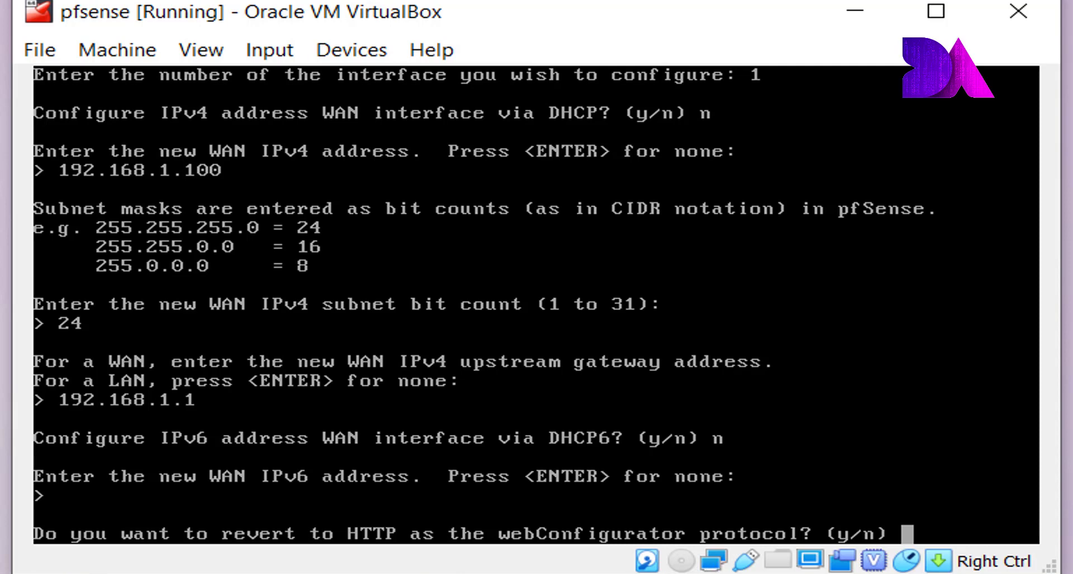
{"action": "type", "text": "y"}
{"action": "key", "text": "Return"}
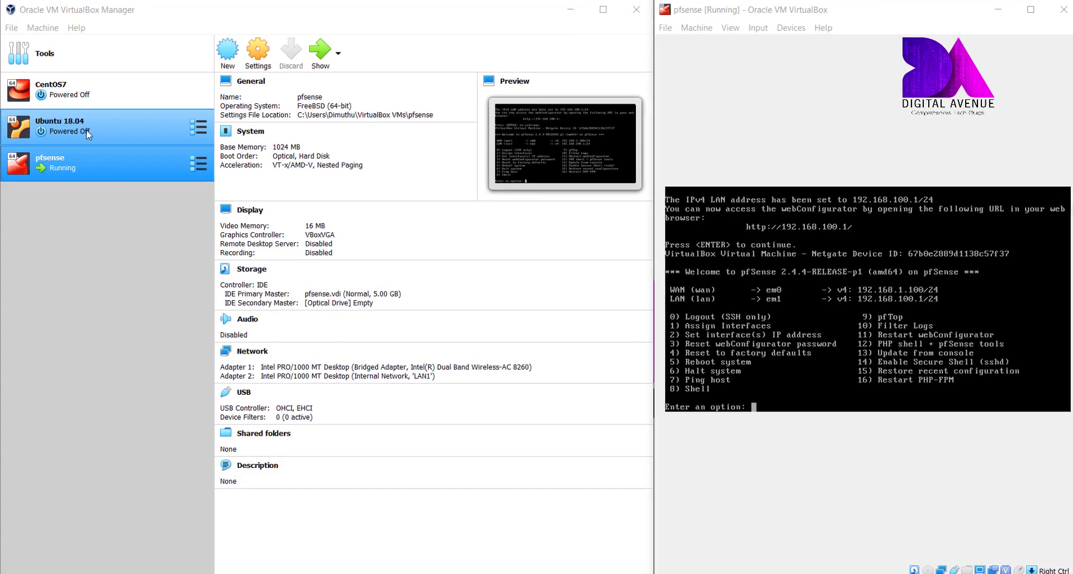
- Attach Adapter 1 of the Ubuntu 18.04 machine to the internal network LAN1 and save its network settings
{"action": "left_click", "coordinate": [175, 132]}
{"action": "right_click", "coordinate": [169, 123]}
{"action": "left_click", "coordinate": [190, 133]}
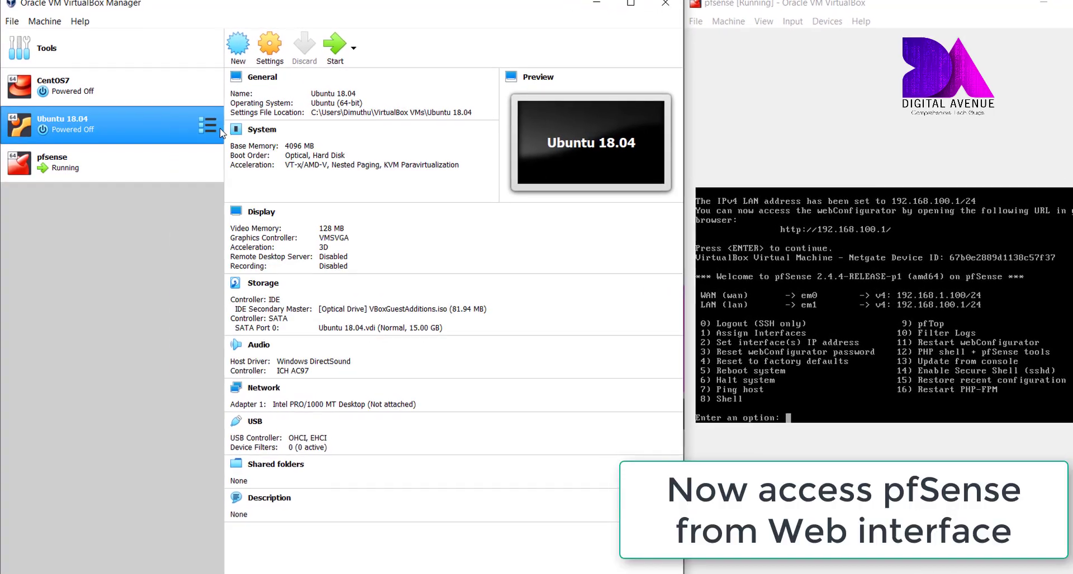
{"action": "left_click", "coordinate": [190, 281]}
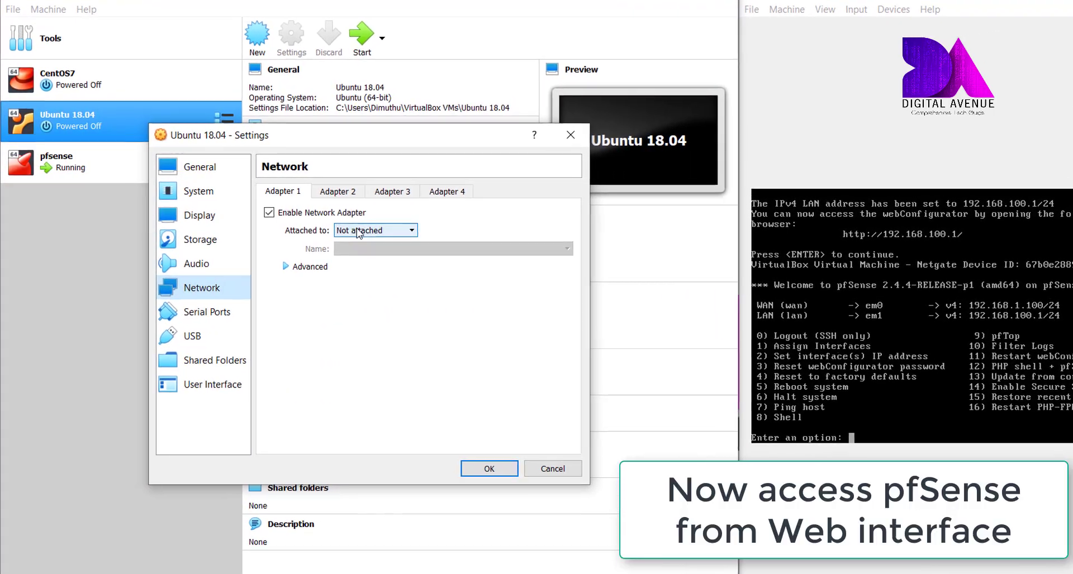
{"action": "left_click", "coordinate": [398, 231]}
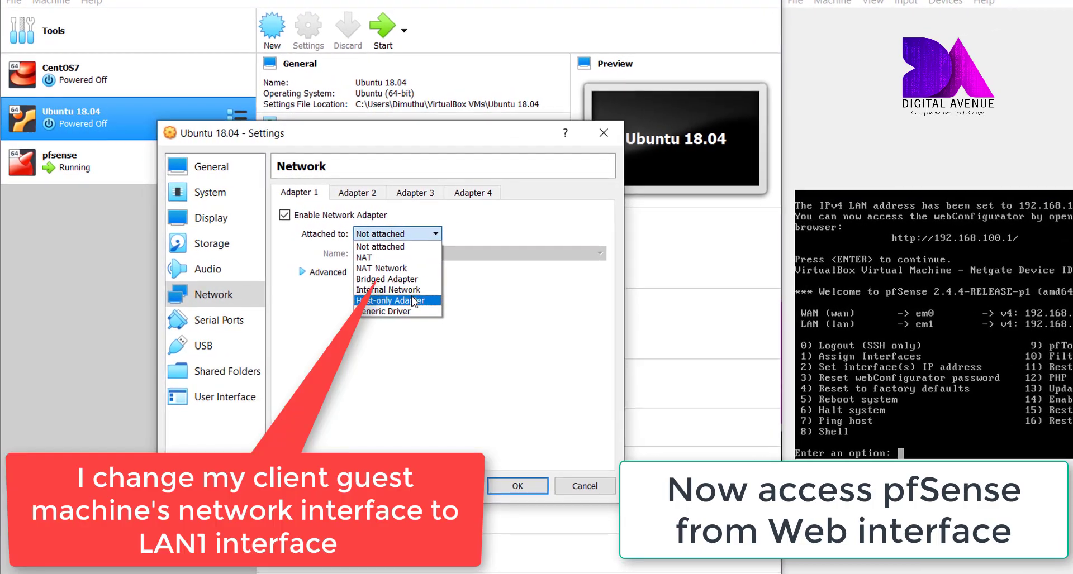
{"action": "left_click", "coordinate": [391, 289]}
{"action": "left_click_drag", "start_coordinate": [393, 255], "coordinate": [207, 264]}
{"action": "type", "text": "LAN1"}
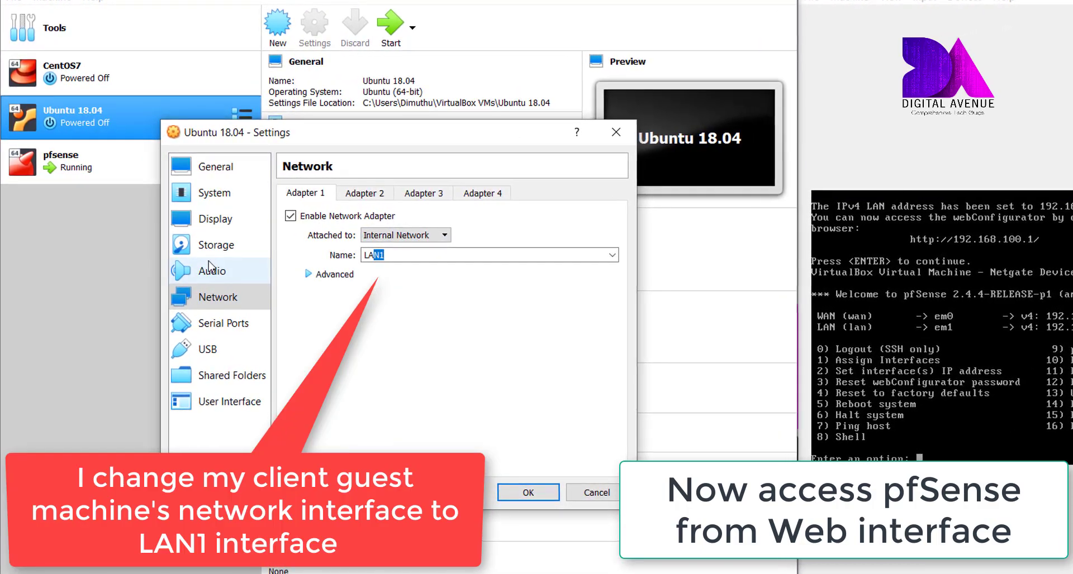
{"action": "left_click", "coordinate": [309, 274]}
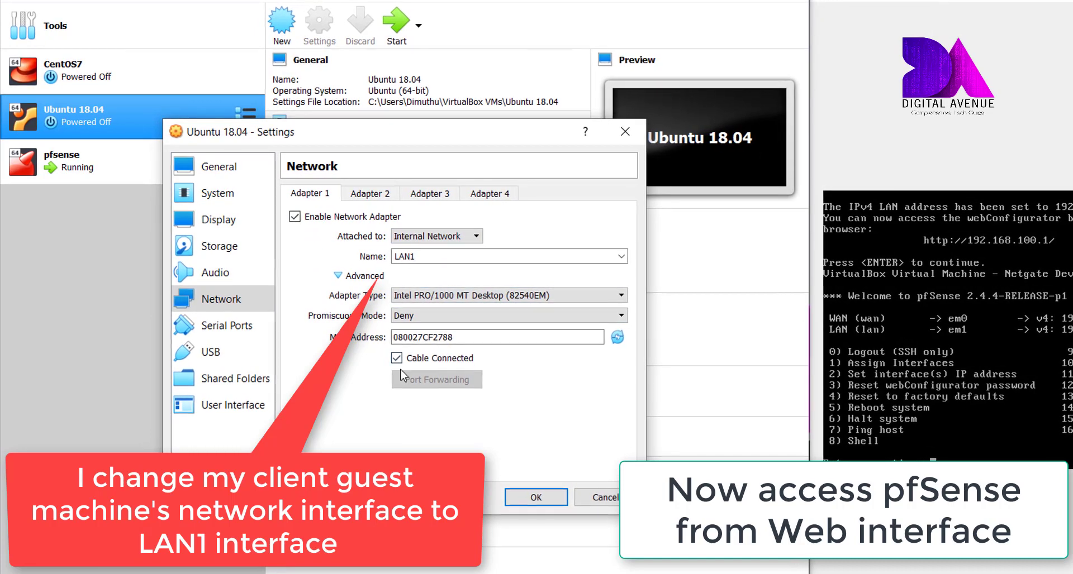
{"action": "left_click_drag", "start_coordinate": [420, 257], "coordinate": [396, 257]}
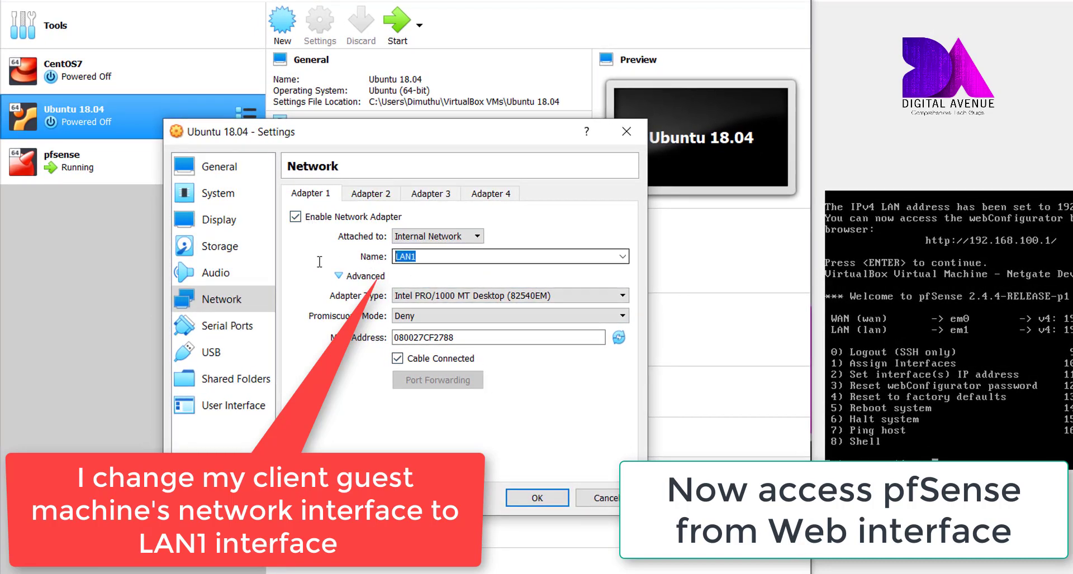
{"action": "left_click", "coordinate": [532, 496]}
- Start the Ubuntu 18.04 virtual machine and maximize its window
{"action": "right_click", "coordinate": [187, 112]}
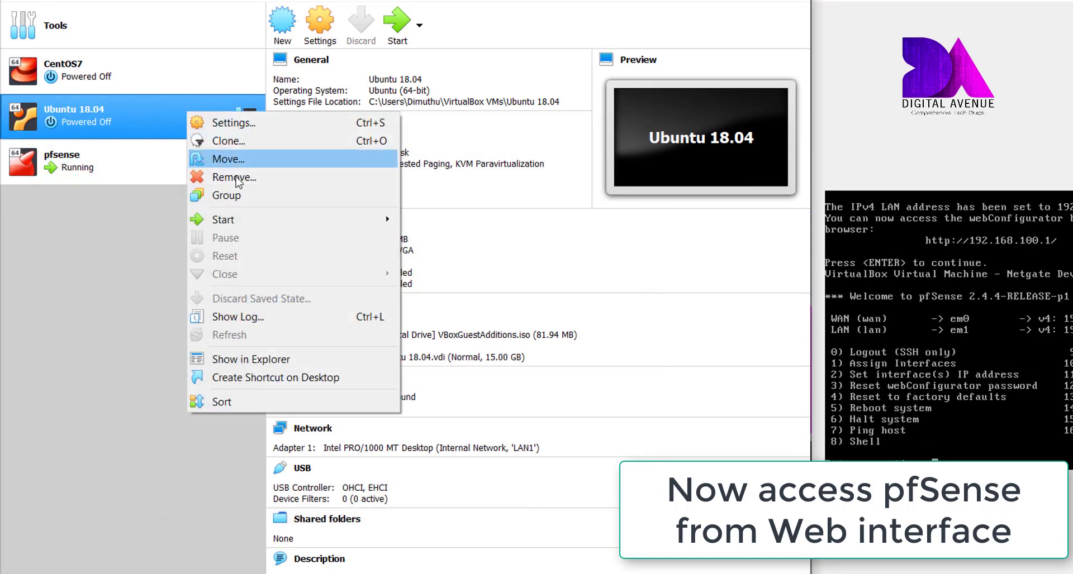
{"action": "mouse_move", "coordinate": [280, 225]}
{"action": "left_click", "coordinate": [447, 224]}
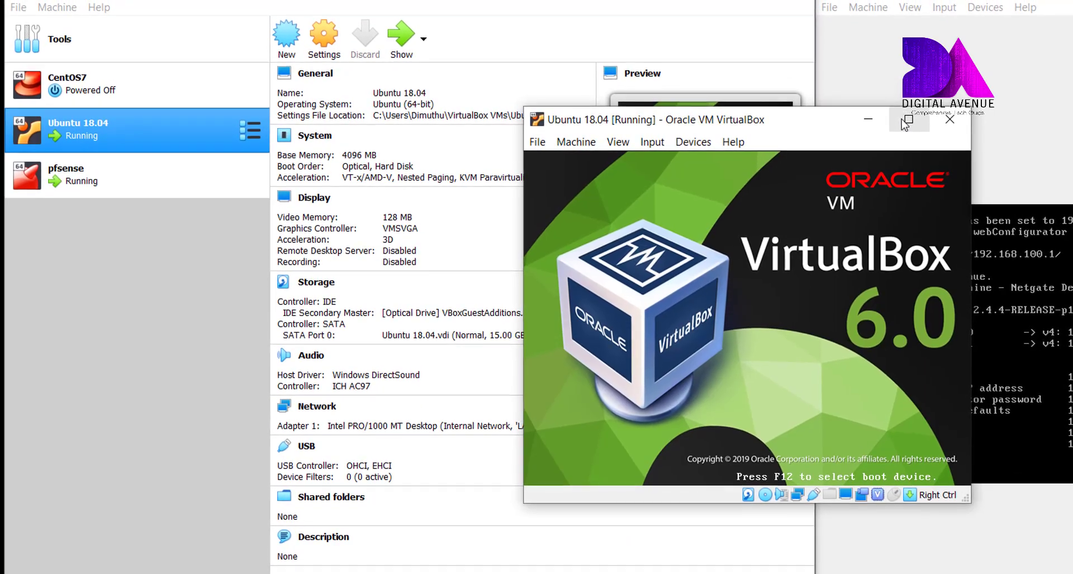
{"action": "left_click", "coordinate": [906, 120]}
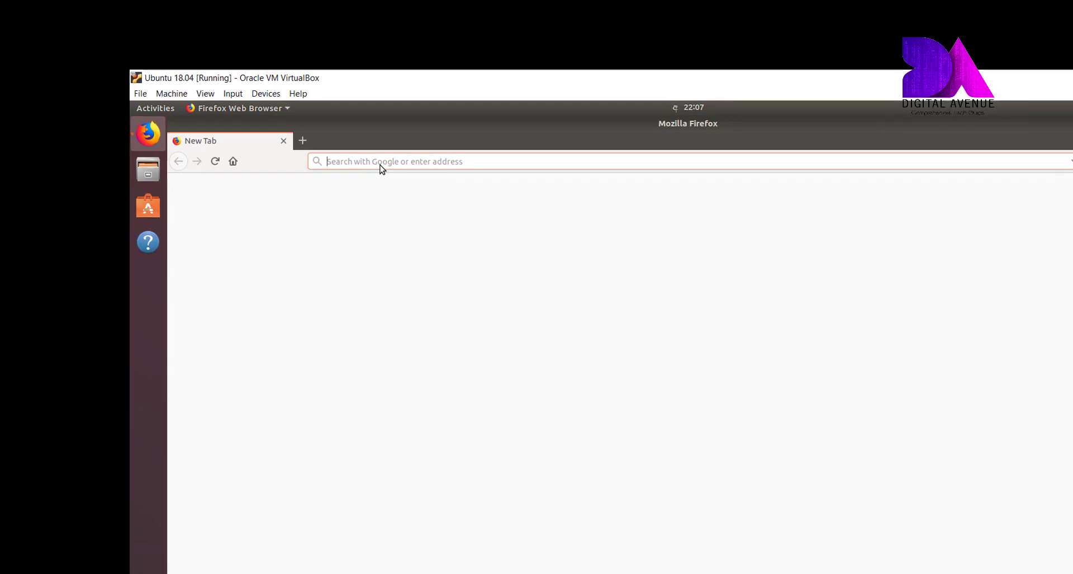
- Open the pfSense web interface at 192.168.100.1 in the Ubuntu machine's Firefox and advance past the setup wizard's support page
{"action": "type", "text": "192.168"}
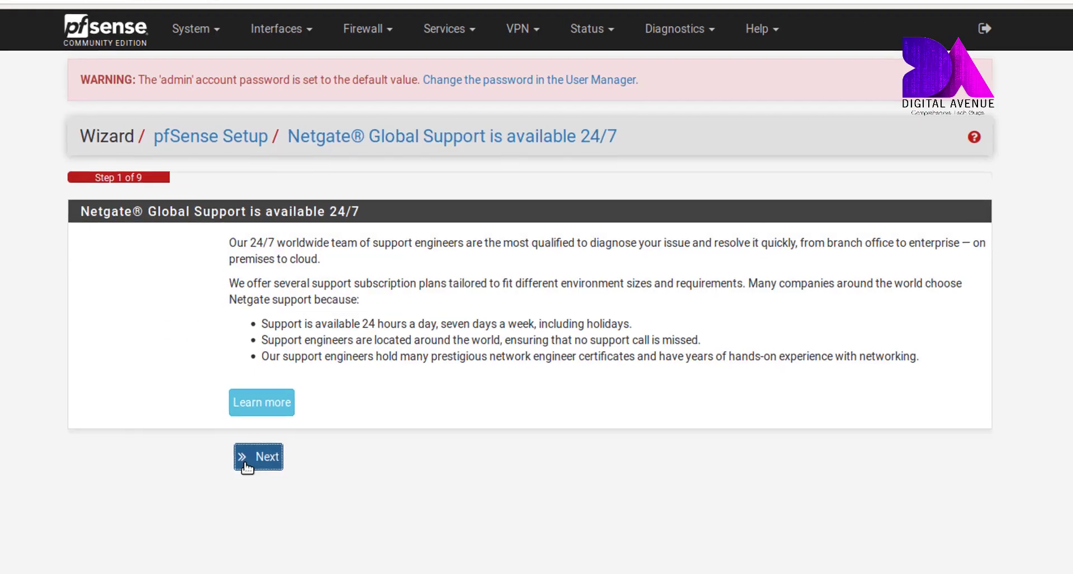
{"action": "left_click", "coordinate": [246, 462]}
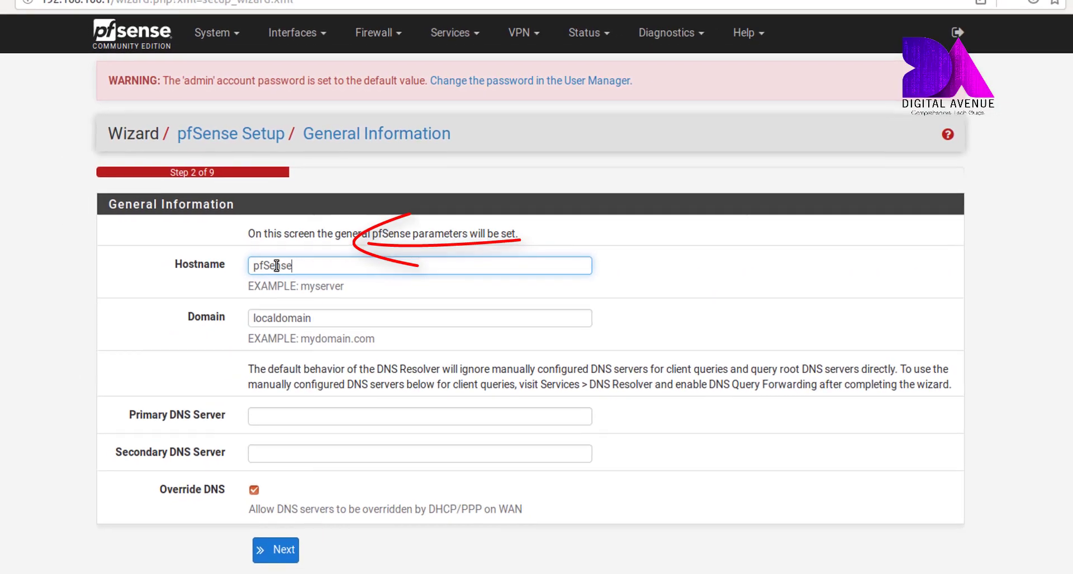
- Set the hostname to pfSense-R1 and the domain to digitalavenue.com in the wizard's General Information
{"action": "type", "text": "-R1"}
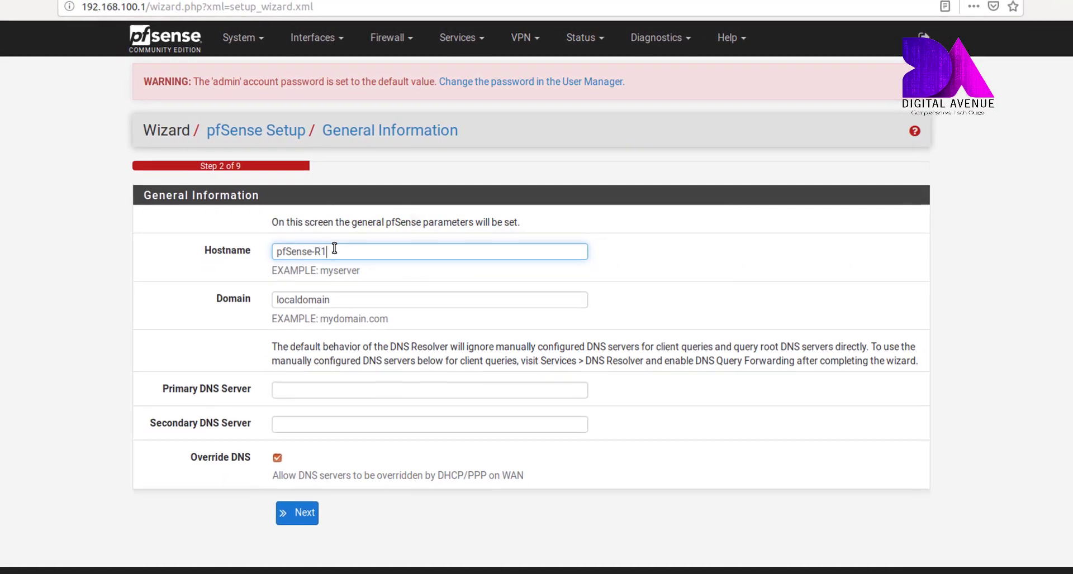
{"action": "left_click", "coordinate": [570, 307]}
{"action": "key", "text": "ctrl+a"}
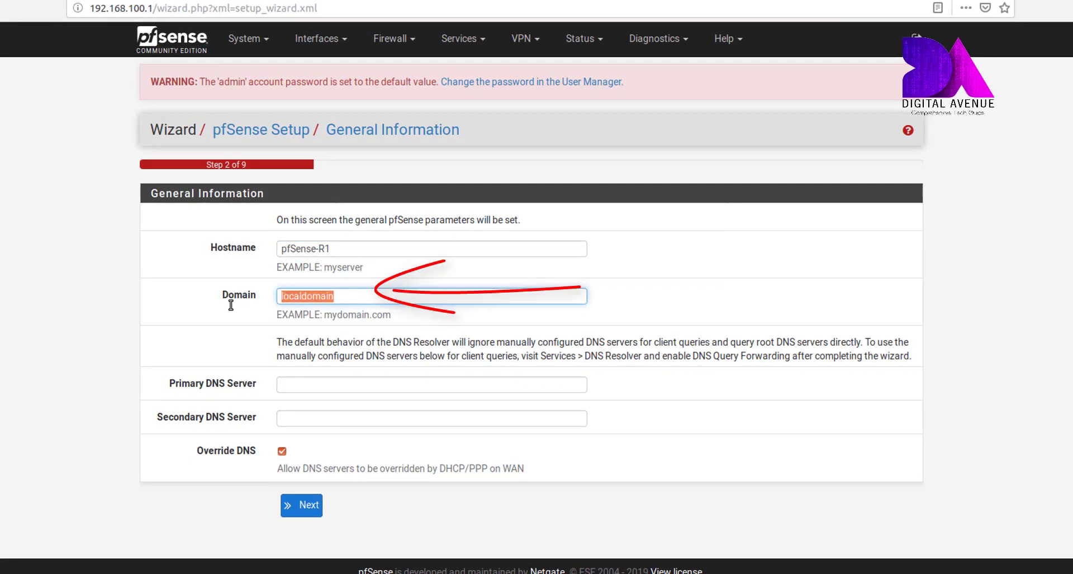
{"action": "type", "text": "digital"}
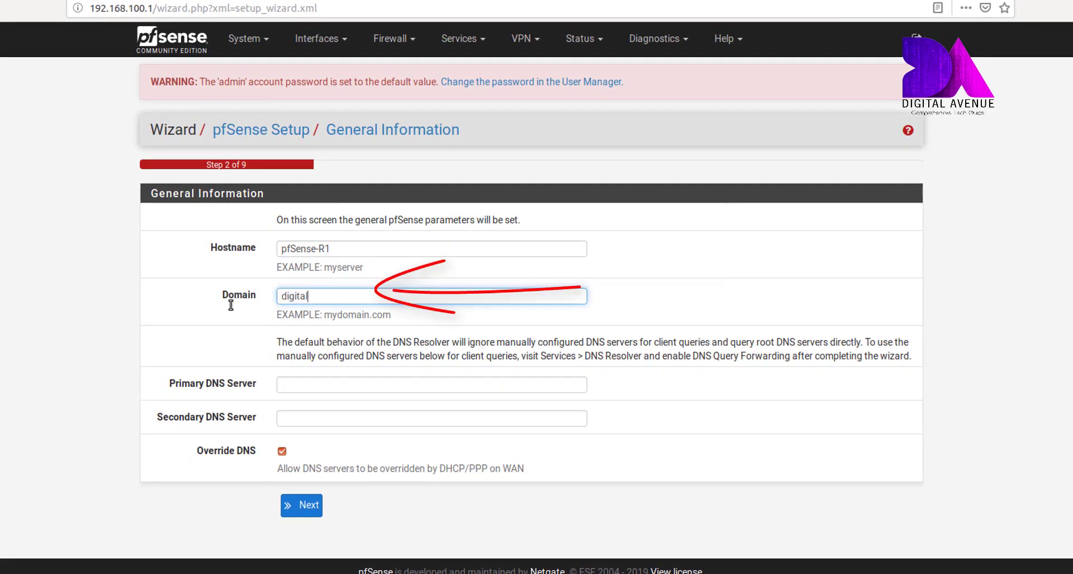
{"action": "type", "text": "avenue.com"}
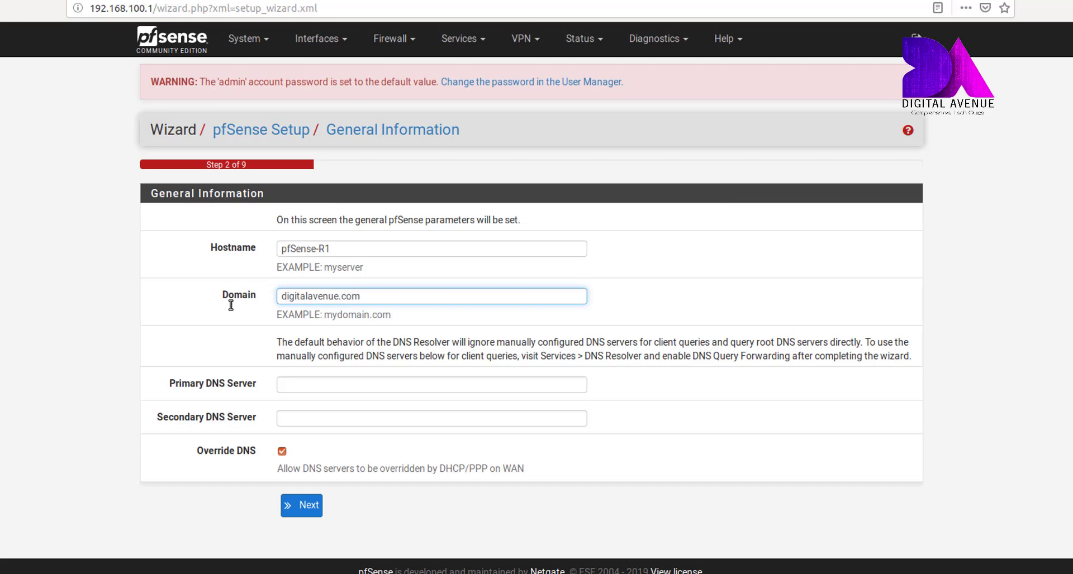
- Set the primary DNS server to 8.8.8.8 and the secondary to 8.8.4.4, and continue to the time server page
{"action": "left_click", "coordinate": [308, 388]}
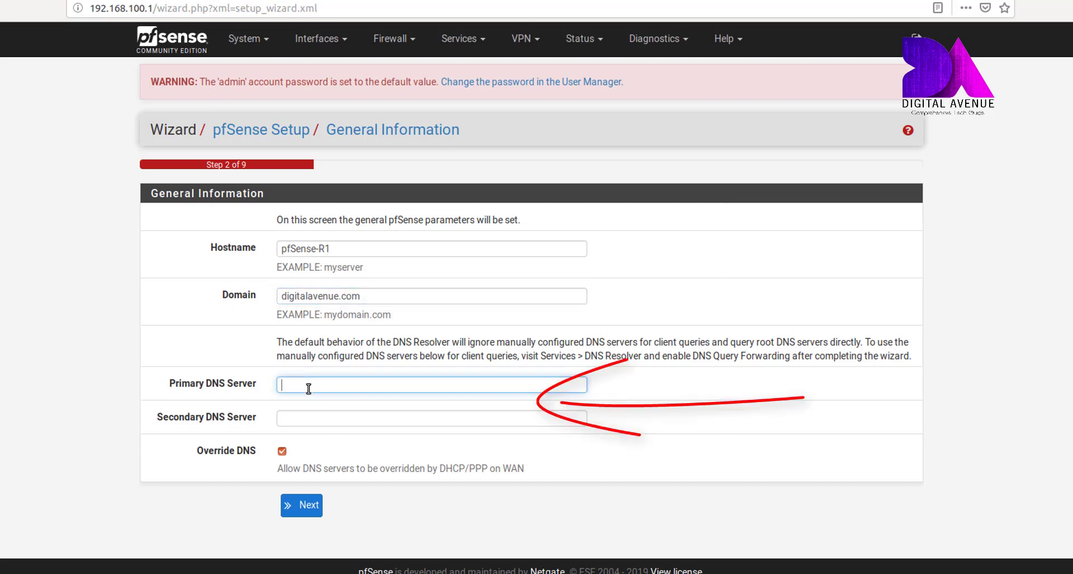
{"action": "left_click", "coordinate": [316, 422]}
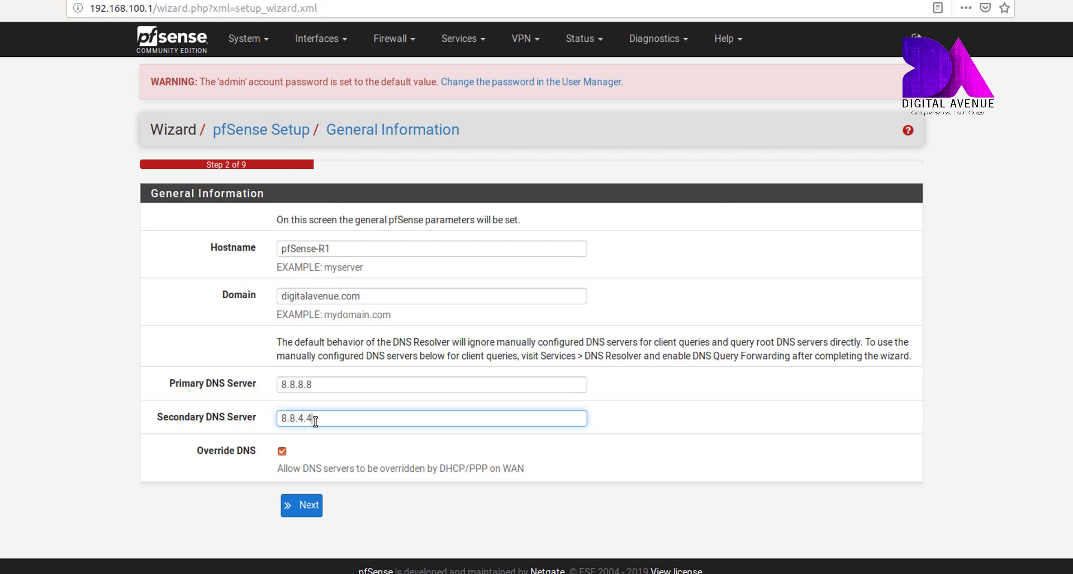
{"action": "left_click", "coordinate": [306, 516]}
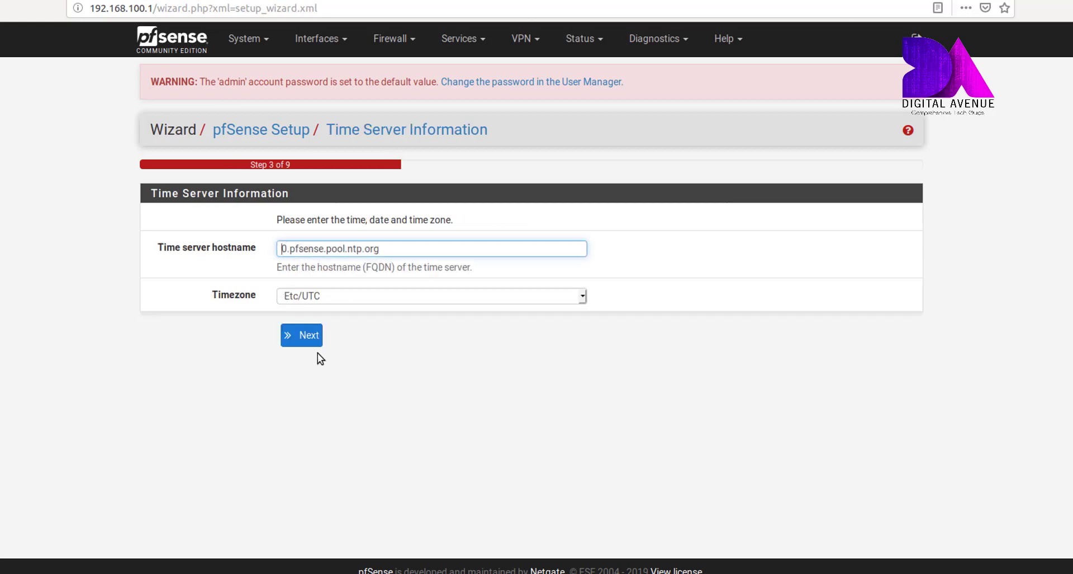
- Set the timezone to Asia/Colombo and continue the wizard
{"action": "left_click", "coordinate": [315, 295]}
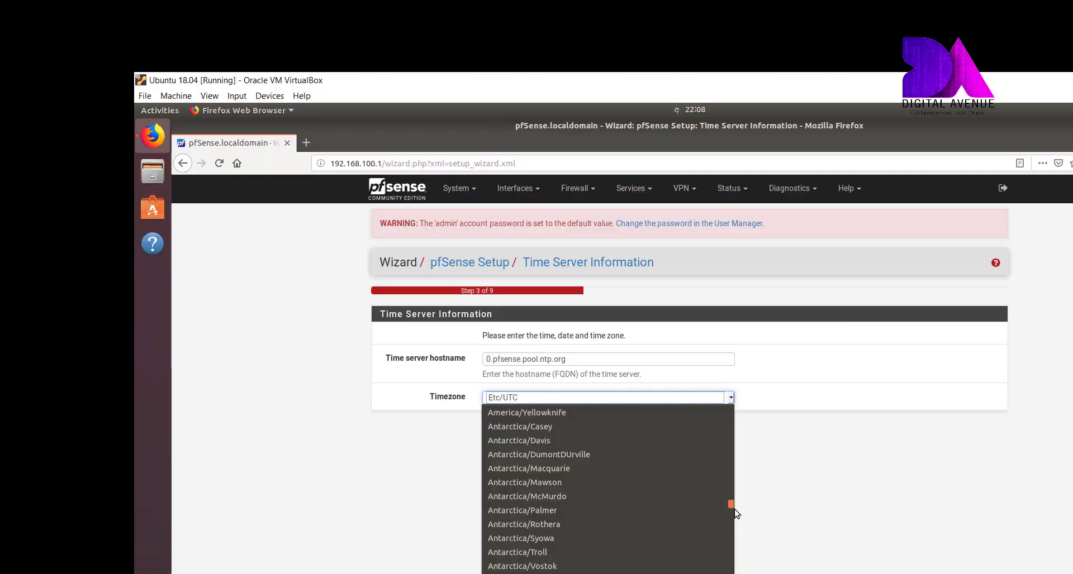
{"action": "left_click_drag", "start_coordinate": [733, 509], "coordinate": [629, 465]}
{"action": "left_click", "coordinate": [450, 365]}
{"action": "left_click", "coordinate": [351, 351]}
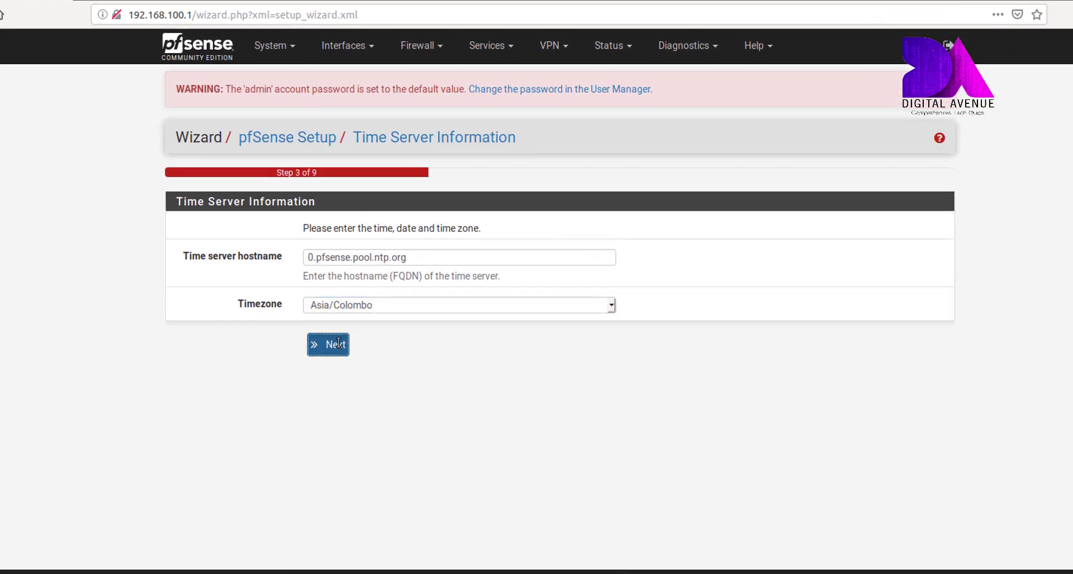
- Review the wizard's static WAN settings and LAN IP address, accept both pages as they are, and continue to the admin password page
{"action": "scroll", "coordinate": [270, 228], "scroll_direction": "down", "scroll_amount": 4}
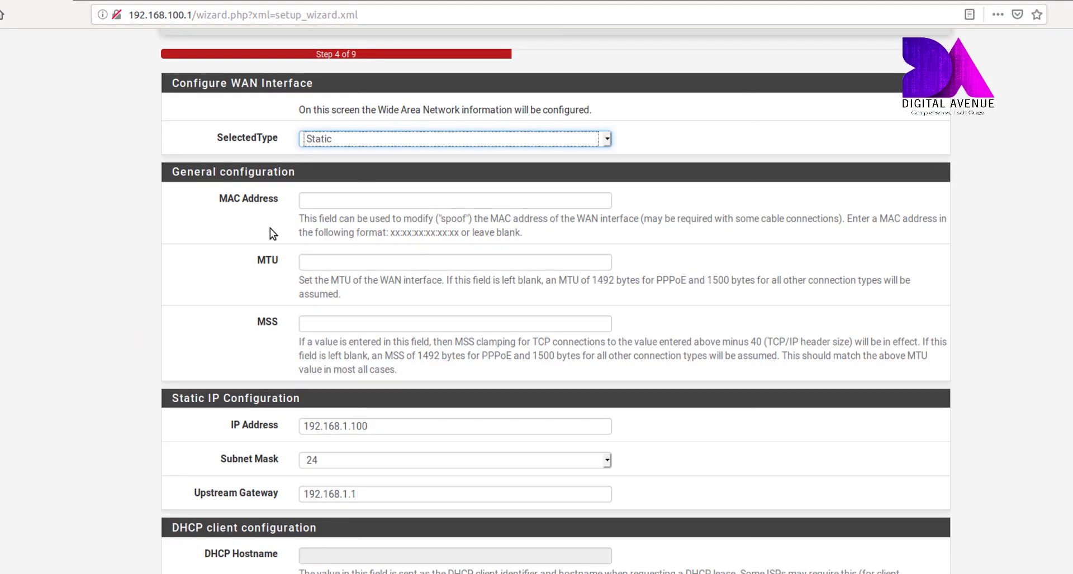
{"action": "left_click_drag", "start_coordinate": [172, 85], "coordinate": [313, 83]}
{"action": "scroll", "coordinate": [347, 90], "scroll_direction": "down", "scroll_amount": 1}
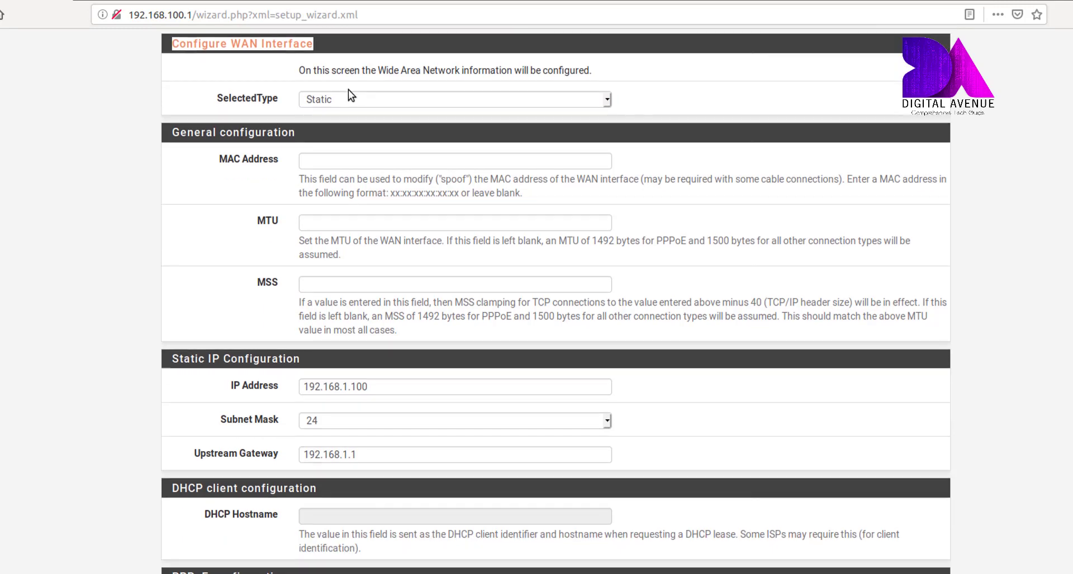
{"action": "scroll", "coordinate": [348, 89], "scroll_direction": "up", "scroll_amount": 5}
{"action": "scroll", "coordinate": [292, 242], "scroll_direction": "down", "scroll_amount": 4}
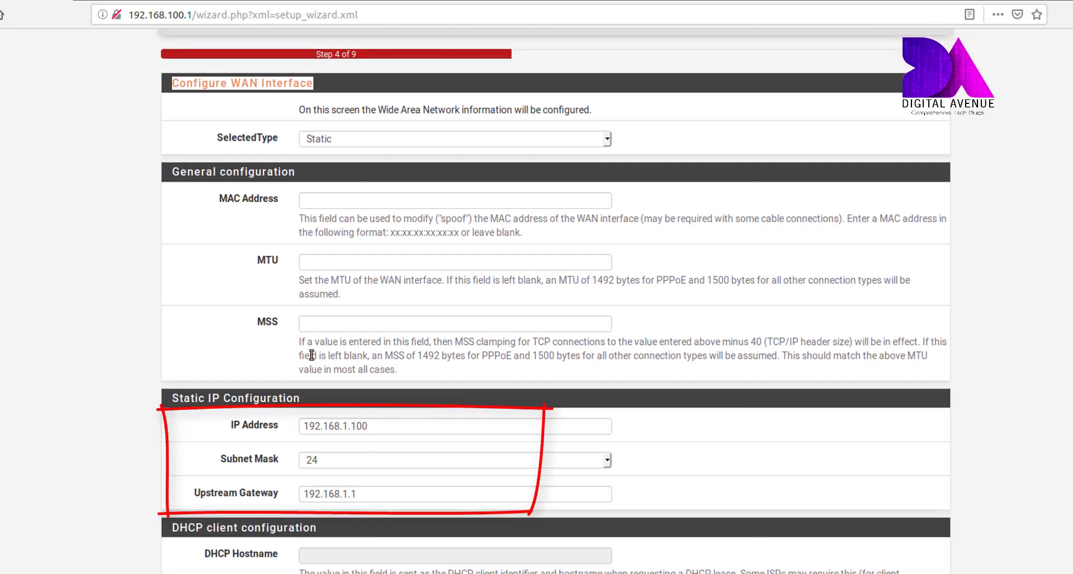
{"action": "triple_click", "coordinate": [371, 432]}
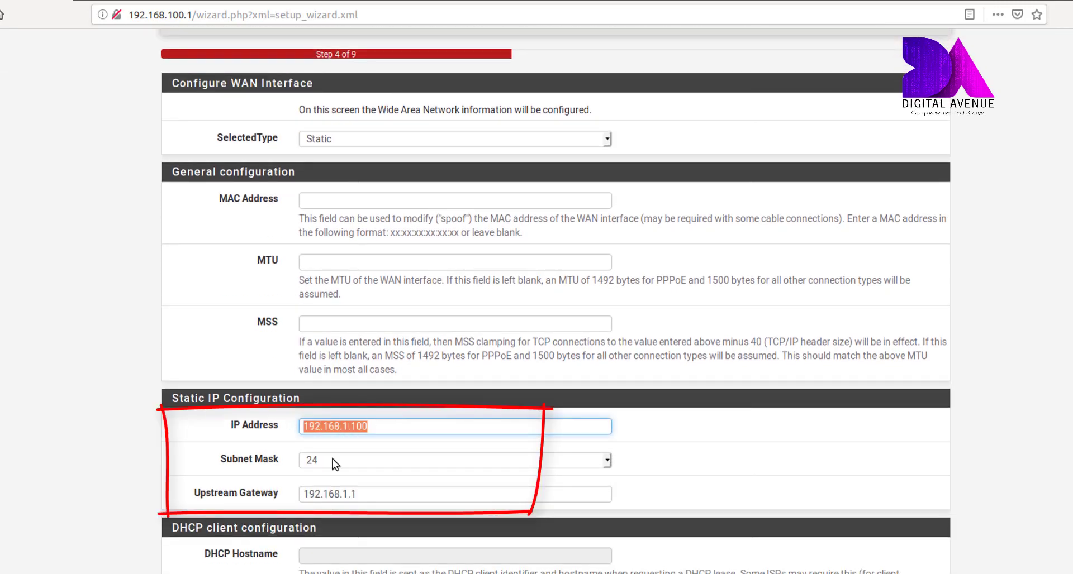
{"action": "triple_click", "coordinate": [379, 494]}
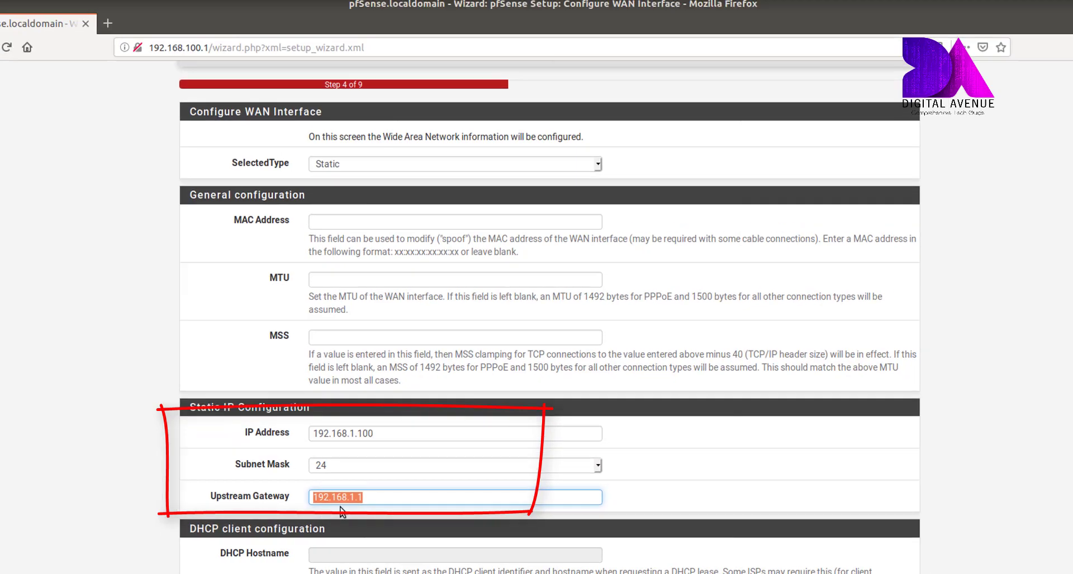
{"action": "scroll", "coordinate": [278, 477], "scroll_direction": "down", "scroll_amount": 10}
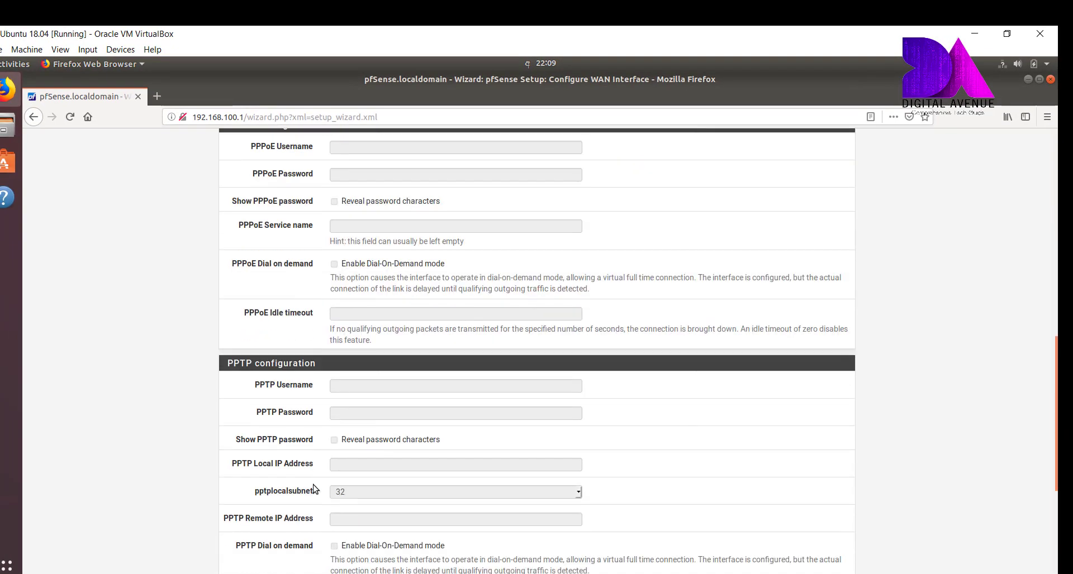
{"action": "scroll", "coordinate": [314, 490], "scroll_direction": "down", "scroll_amount": 9}
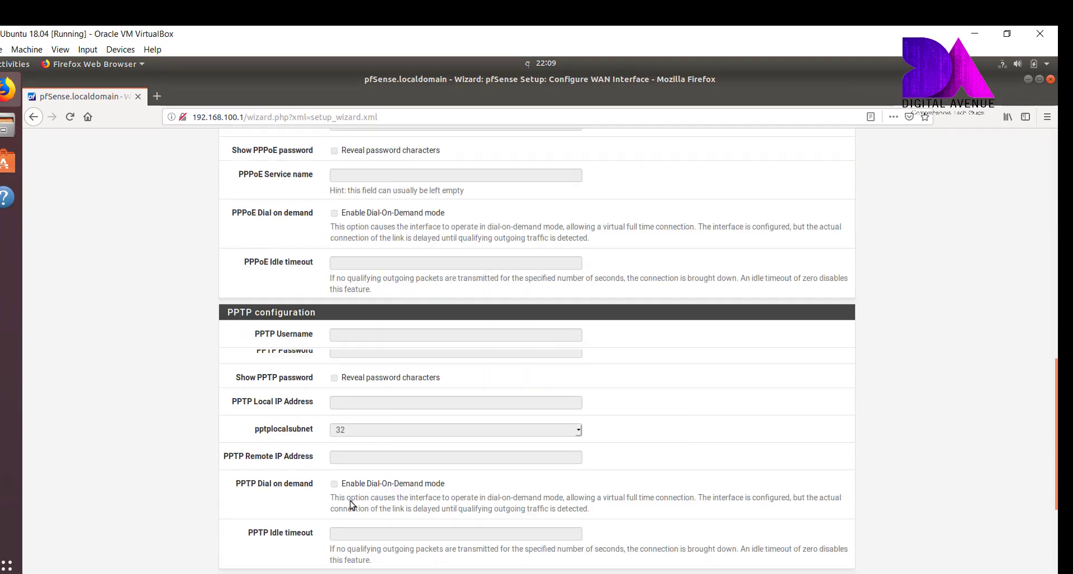
{"action": "left_click", "coordinate": [352, 527]}
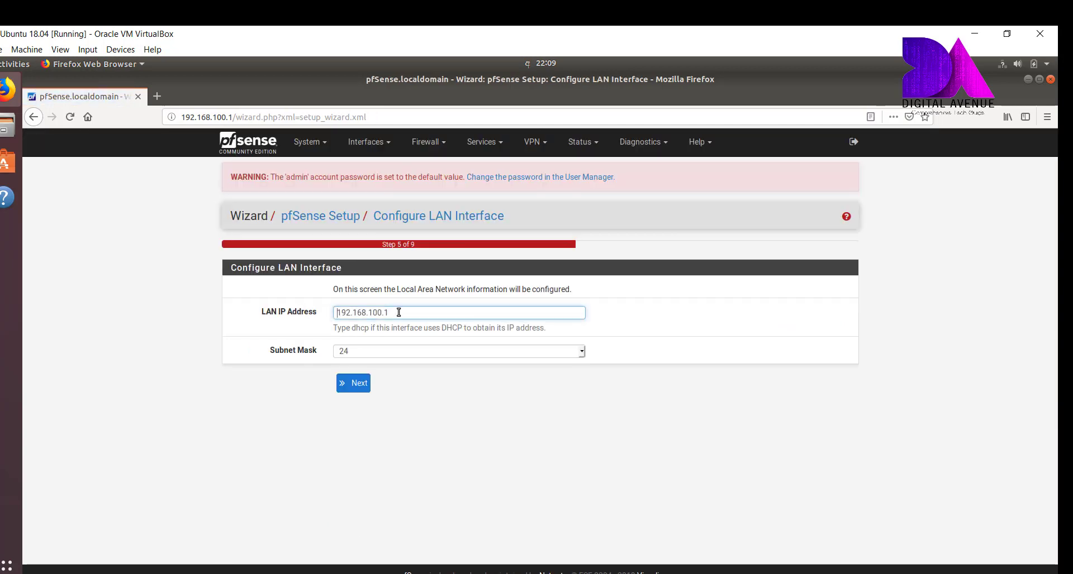
{"action": "triple_click", "coordinate": [399, 313]}
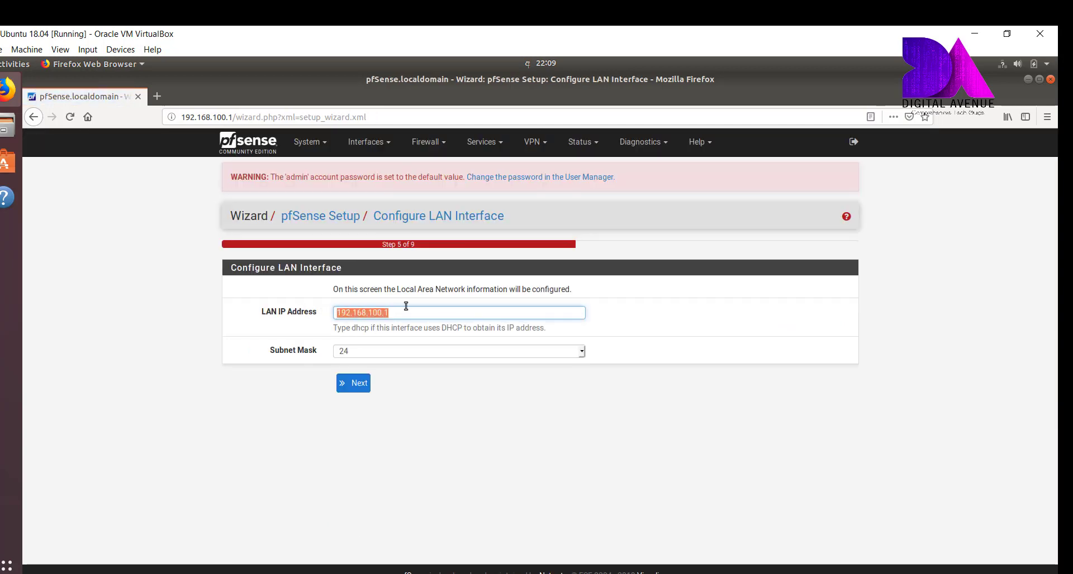
{"action": "left_click", "coordinate": [347, 386]}
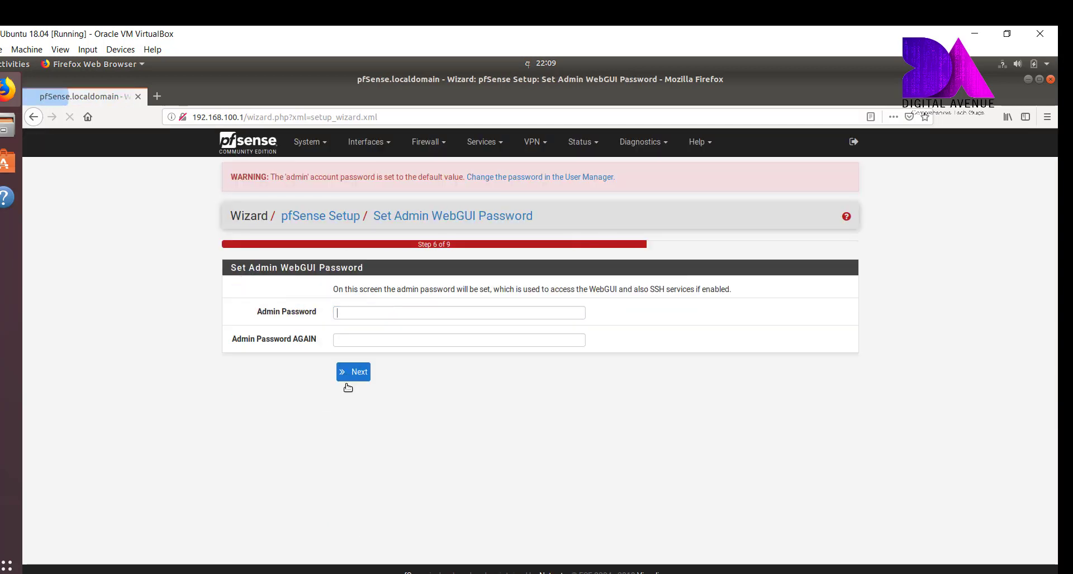
- Enter and repeat a new admin password for the web interface, and continue the wizard
{"action": "type", "text": "•"}
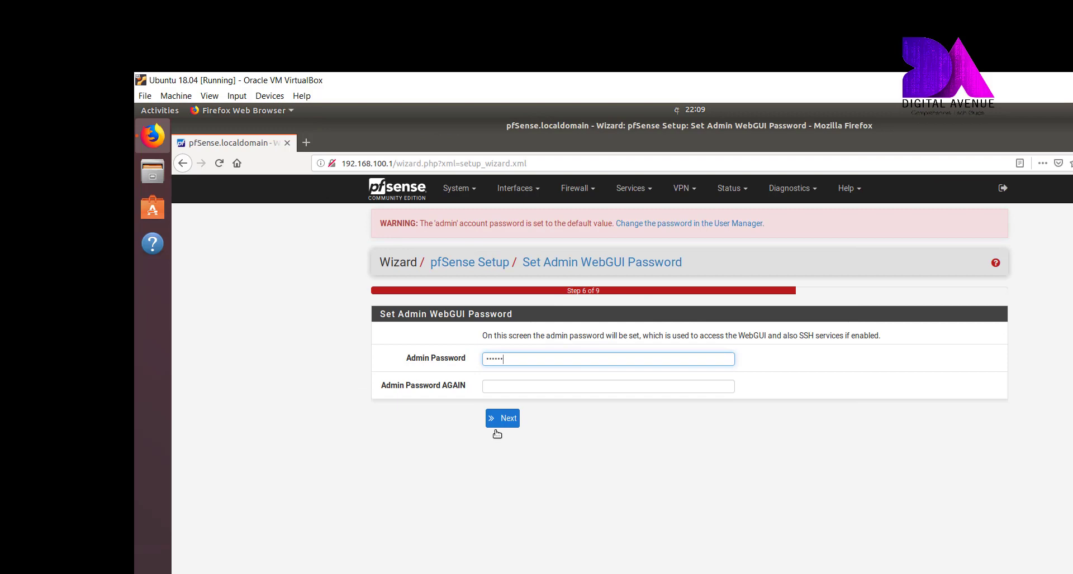
{"action": "key", "text": "Tab"}
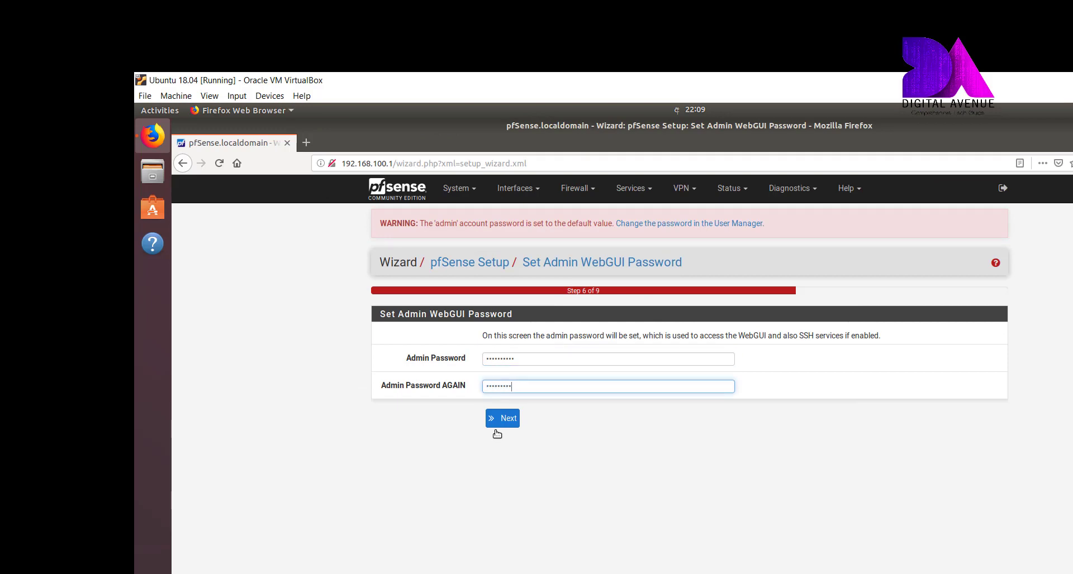
{"action": "left_click", "coordinate": [495, 419]}
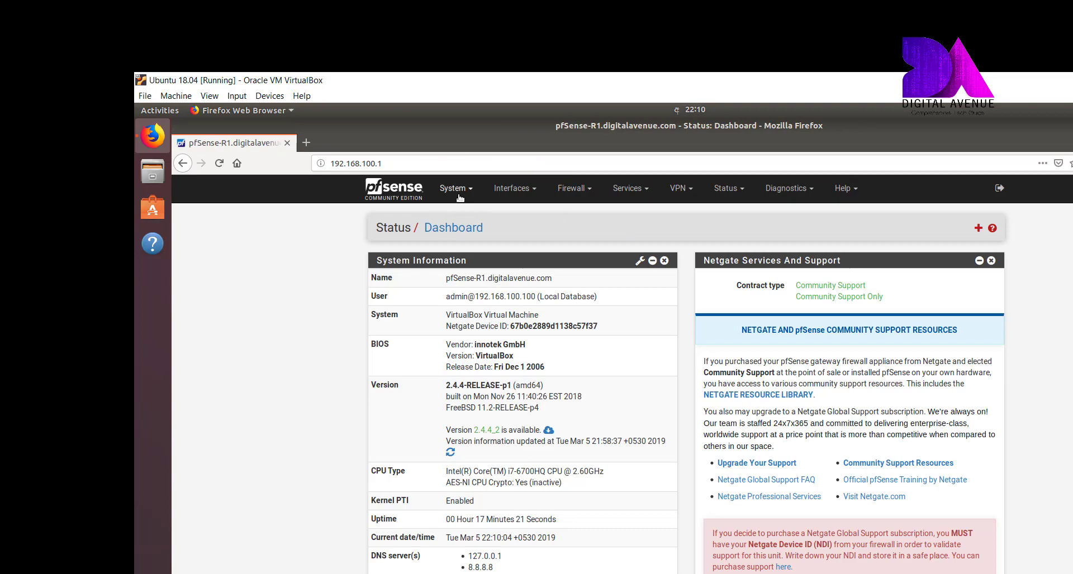
- Open the Package Manager's available packages and search for "open"
{"action": "left_click", "coordinate": [453, 188]}
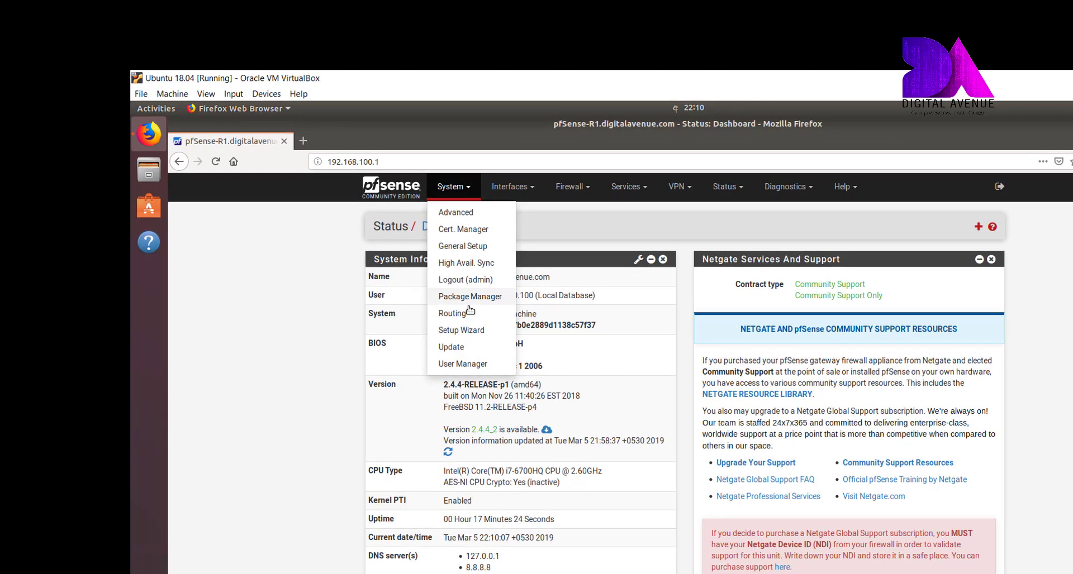
{"action": "left_click", "coordinate": [465, 294]}
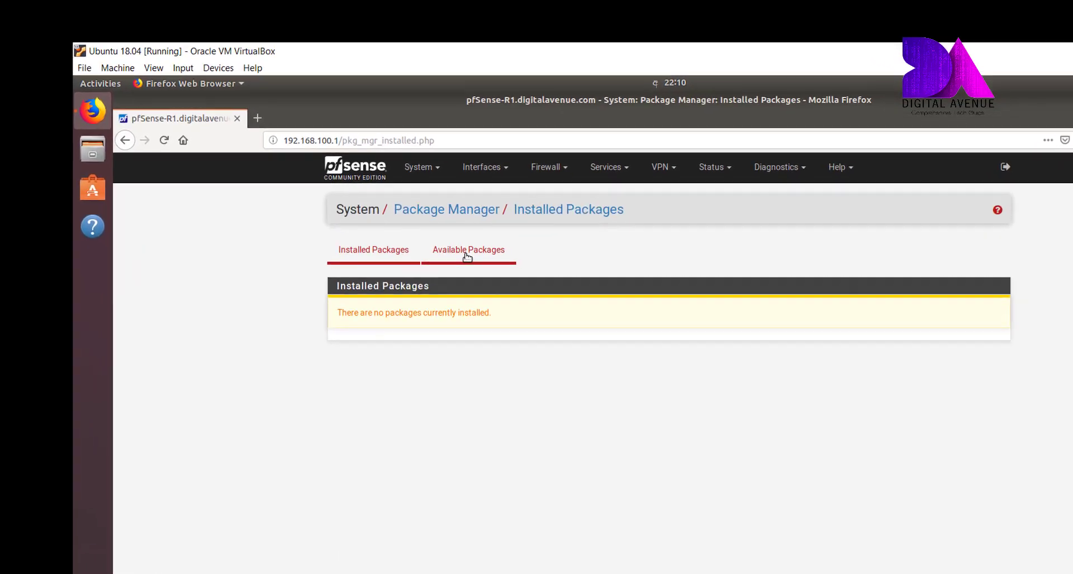
{"action": "left_click", "coordinate": [472, 269]}
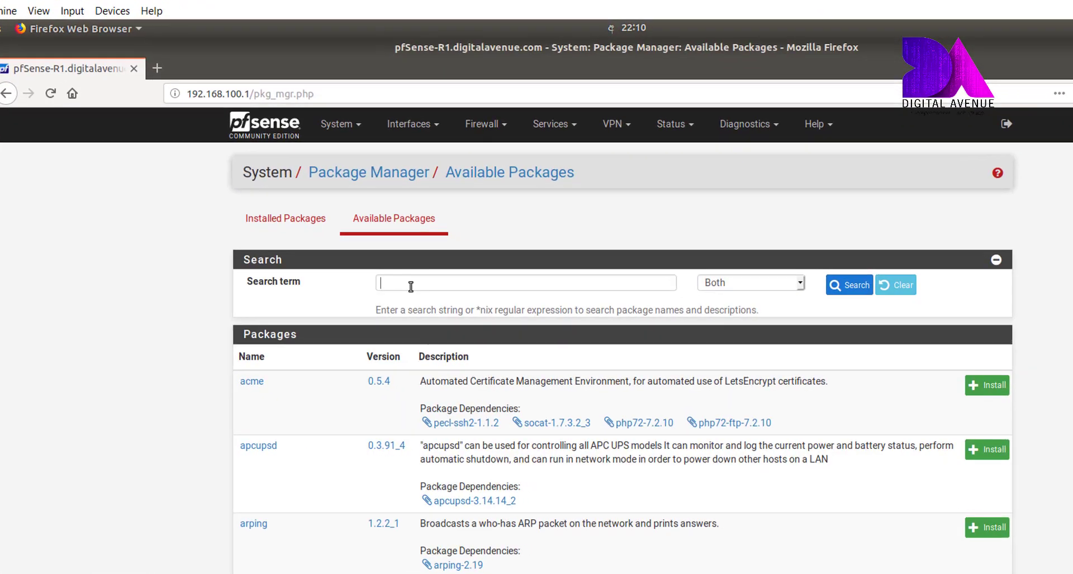
{"action": "left_click", "coordinate": [469, 305]}
{"action": "type", "text": "open"}
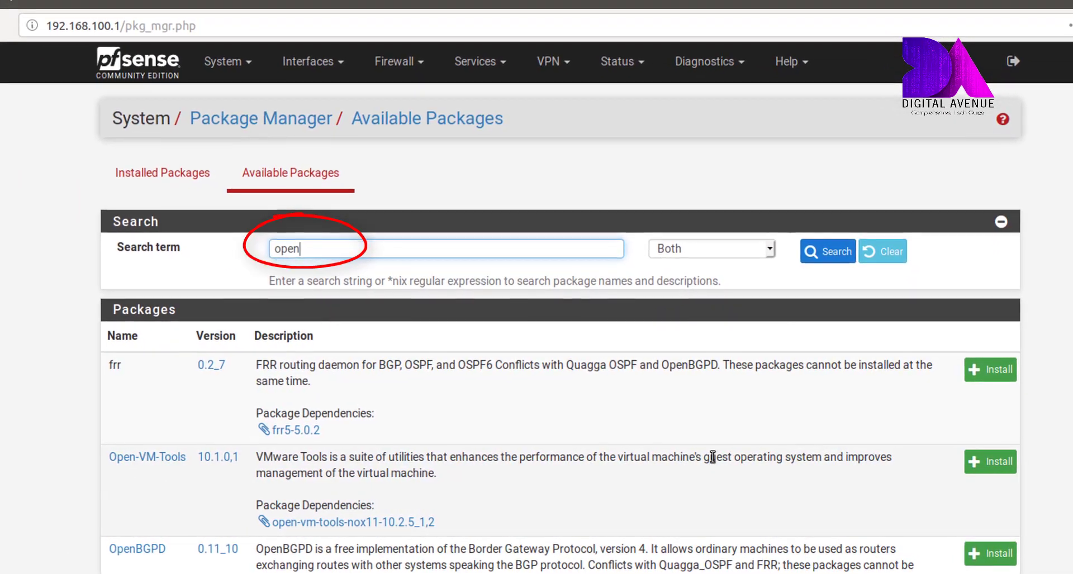
- Check the Open-VM-Tools package description and start installing the package, reviewing its name on the confirmation page
{"action": "left_click_drag", "start_coordinate": [436, 474], "coordinate": [254, 457]}
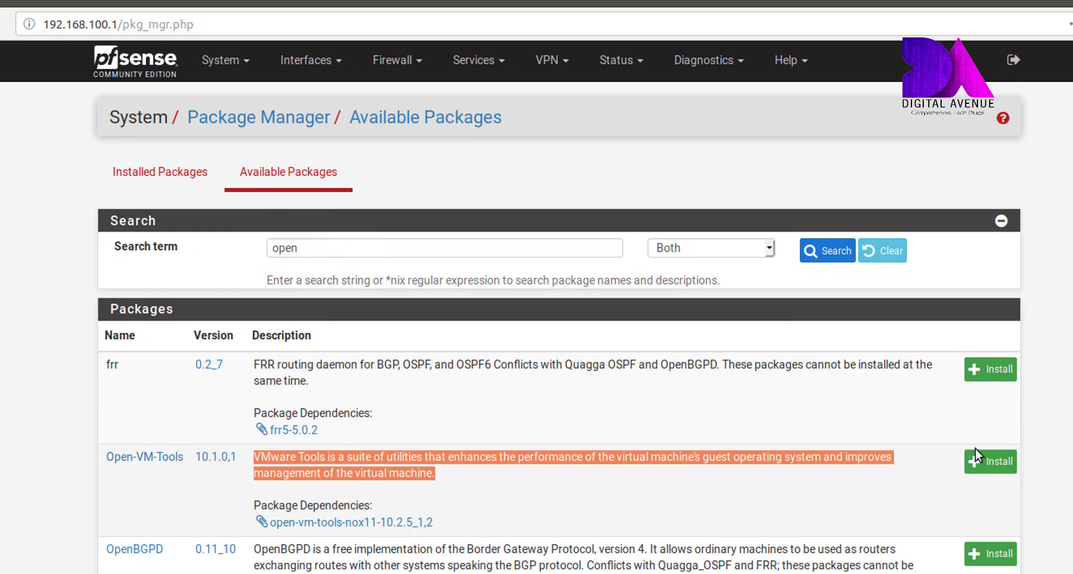
{"action": "left_click", "coordinate": [988, 467]}
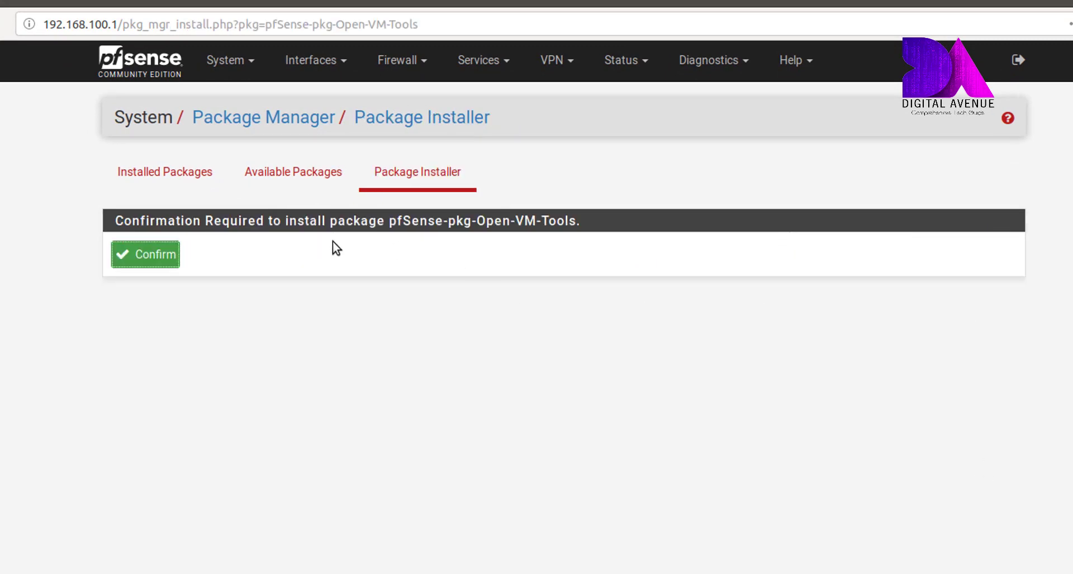
{"action": "left_click", "coordinate": [162, 257]}
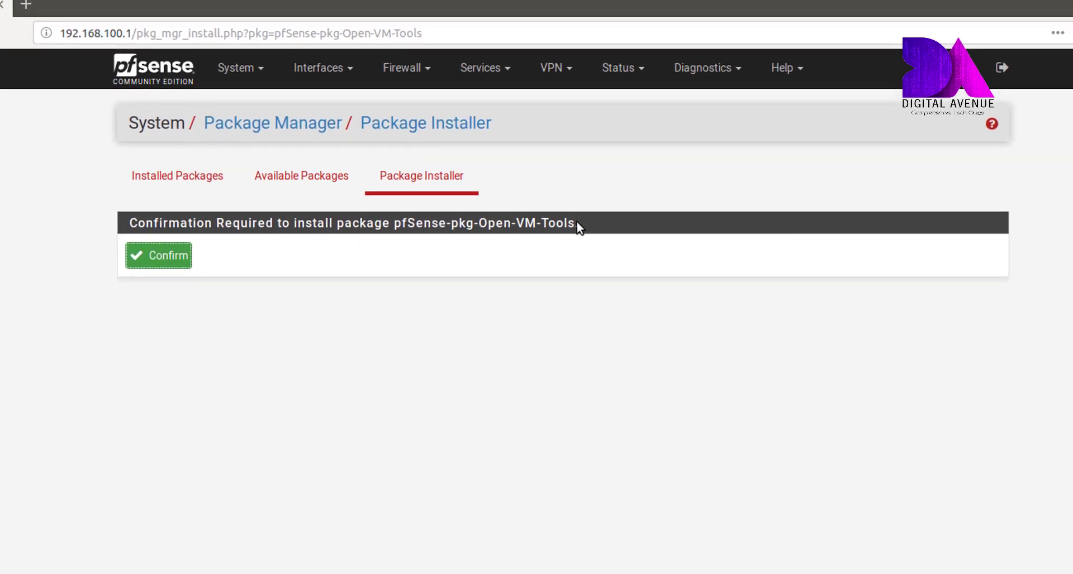
{"action": "left_click_drag", "start_coordinate": [577, 224], "coordinate": [394, 222]}
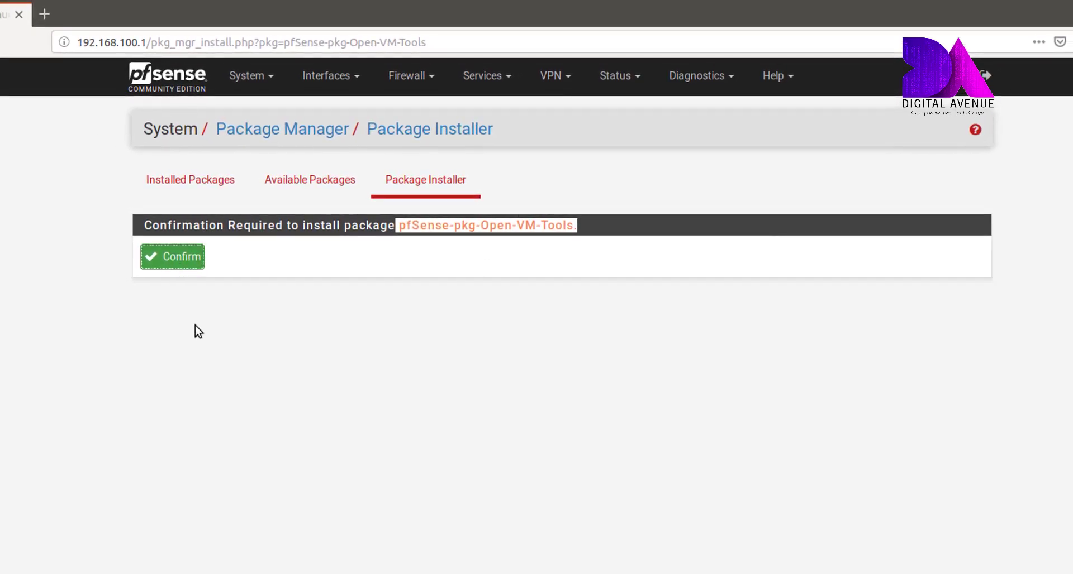